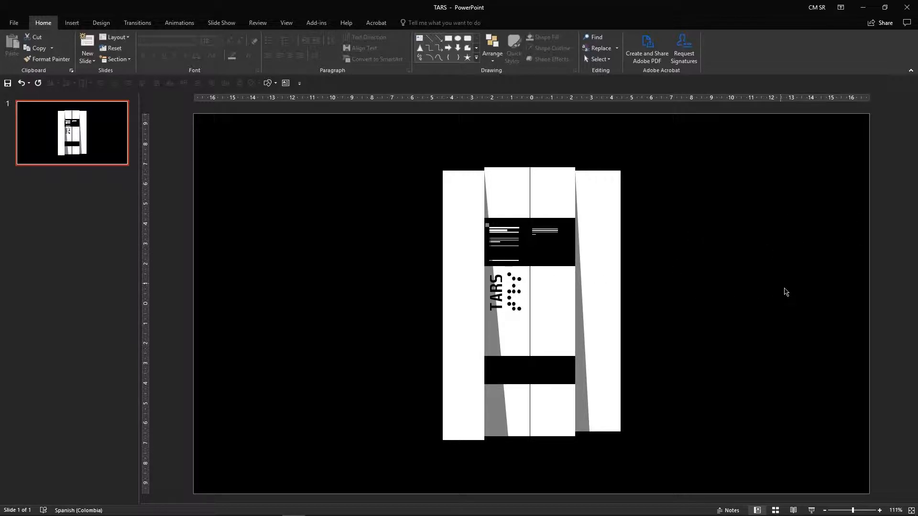
Step: Preview the existing TARS slide in slide show mode and exit back to editing
{"action": "left_click", "coordinate": [811, 510]}
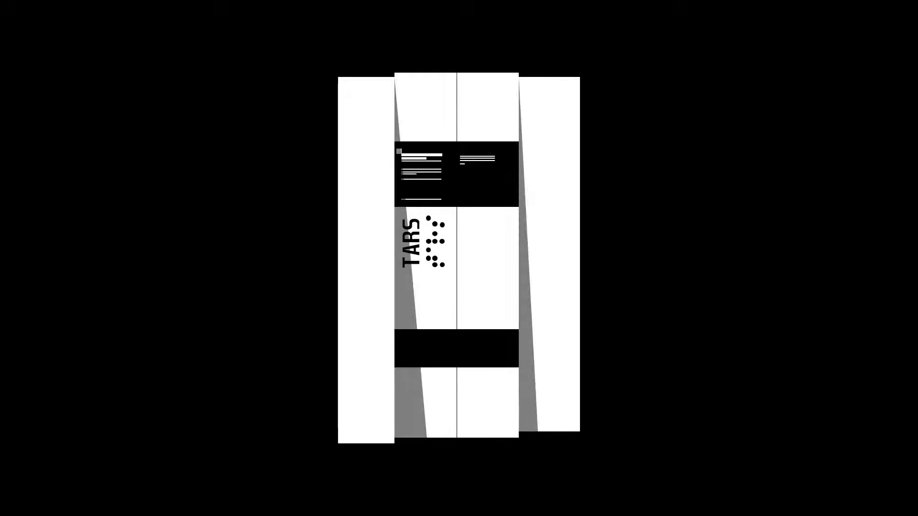
{"action": "key", "text": "Escape"}
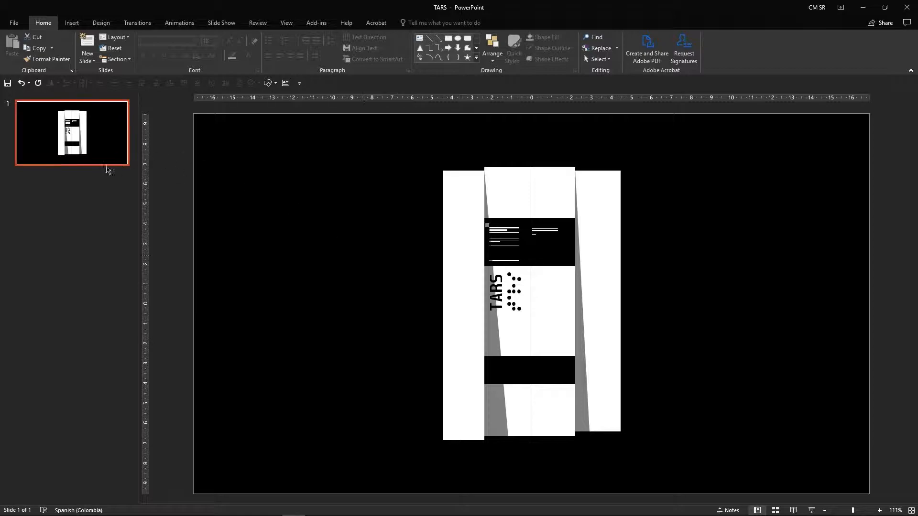
Step: Add a new slide after the first one and delete its placeholders
{"action": "right_click", "coordinate": [67, 204]}
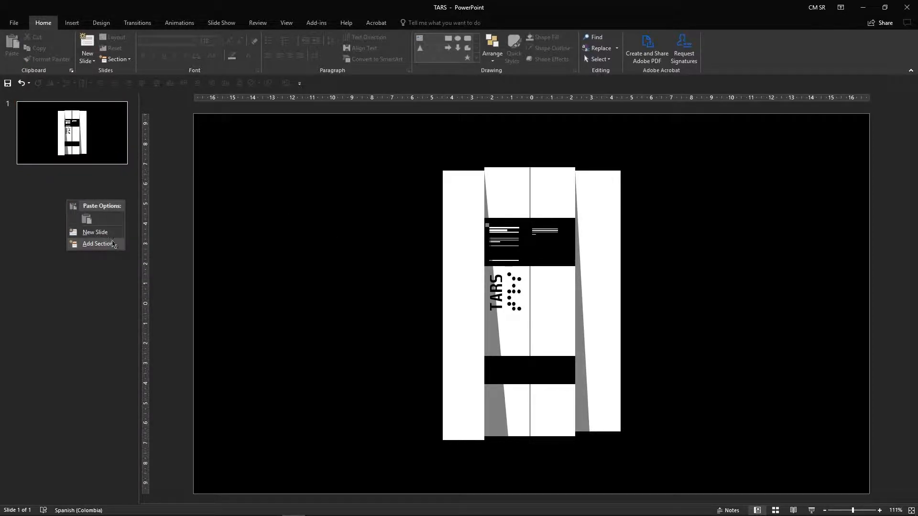
{"action": "left_click", "coordinate": [98, 232]}
{"action": "mouse_move", "coordinate": [213, 131]}
{"action": "left_mouse_down"}
{"action": "mouse_move", "coordinate": [750, 469]}
{"action": "mouse_move", "coordinate": [908, 494]}
{"action": "mouse_move", "coordinate": [884, 480]}
{"action": "left_mouse_up"}
{"action": "key", "text": "Delete"}
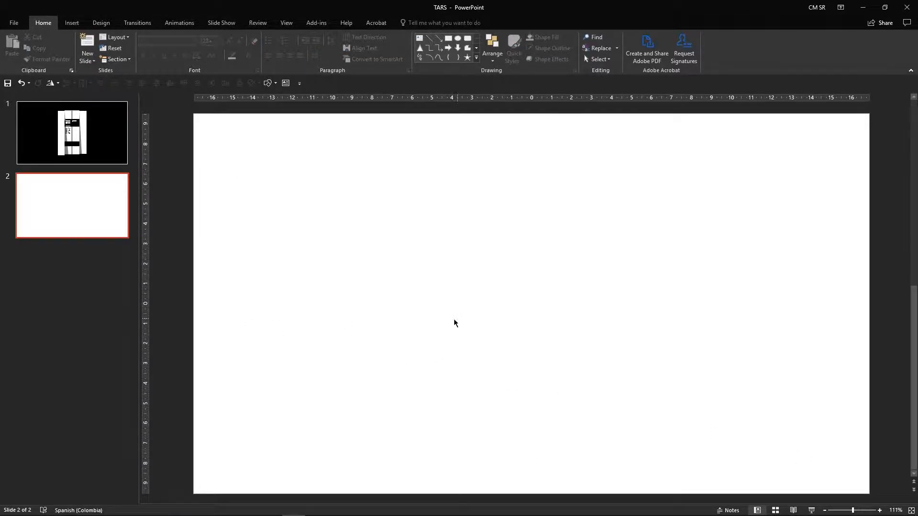
Step: Set the second slide's background to a solid black fill
{"action": "left_click", "coordinate": [98, 162]}
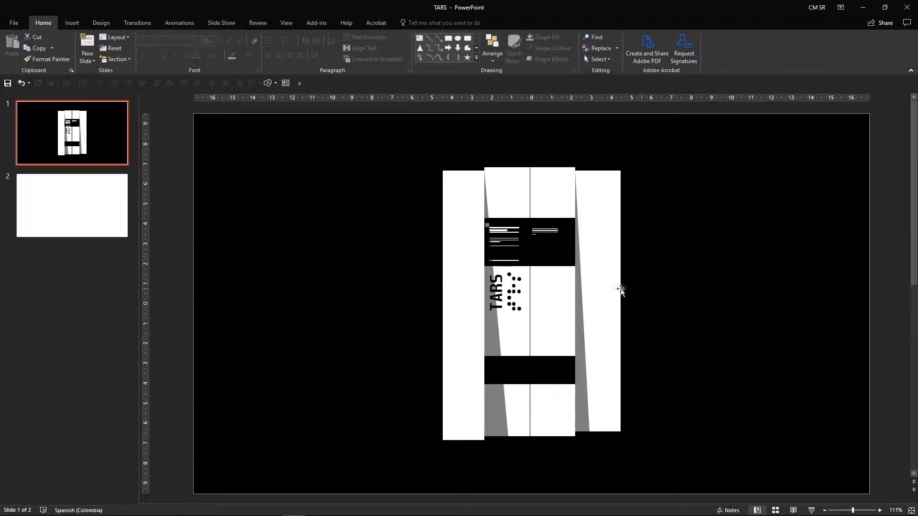
{"action": "left_click", "coordinate": [67, 204]}
{"action": "right_click", "coordinate": [413, 244]}
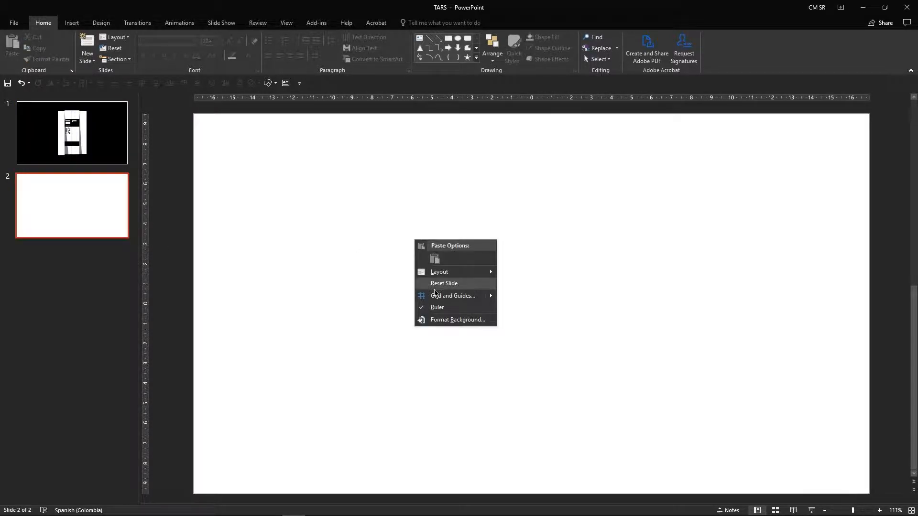
{"action": "left_click", "coordinate": [457, 320]}
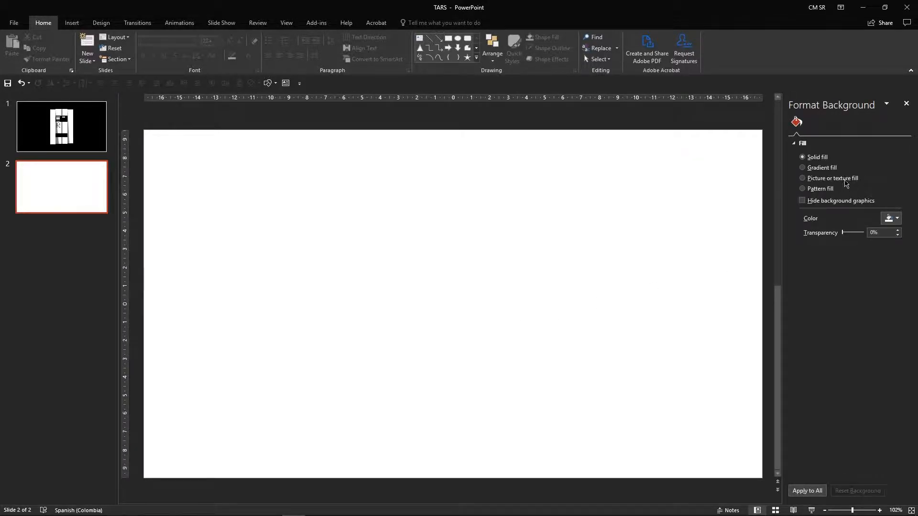
{"action": "left_click", "coordinate": [889, 219]}
{"action": "left_click", "coordinate": [847, 250]}
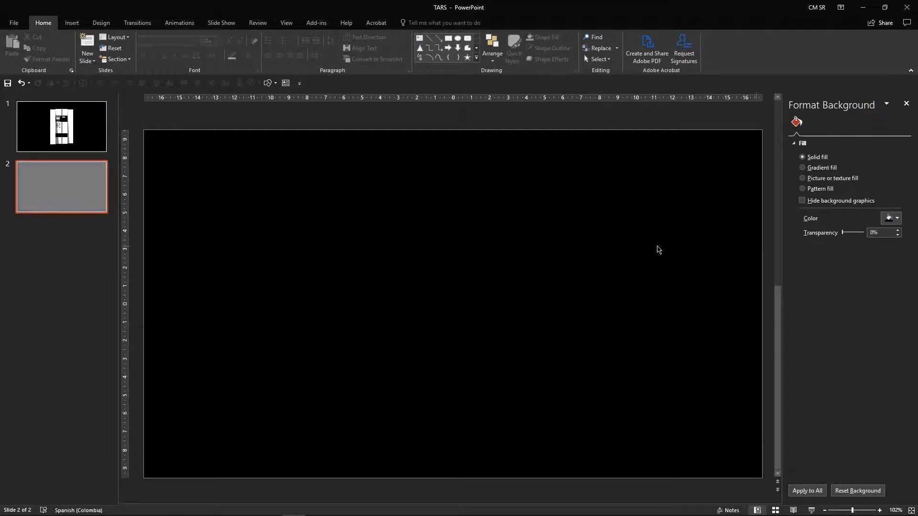
{"action": "left_click", "coordinate": [906, 103]}
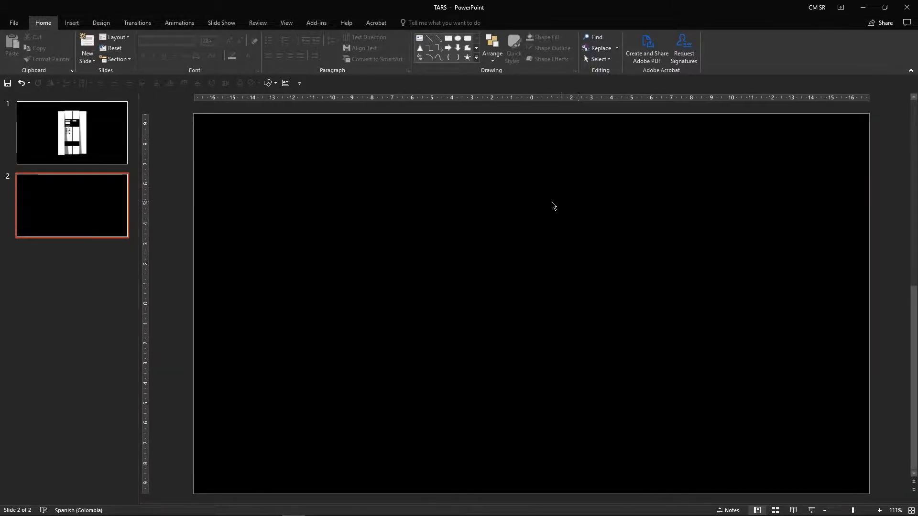
Step: Draw a tall rectangle about 10.11 cm high and 1.63 cm wide on the second slide
{"action": "left_click", "coordinate": [269, 83]}
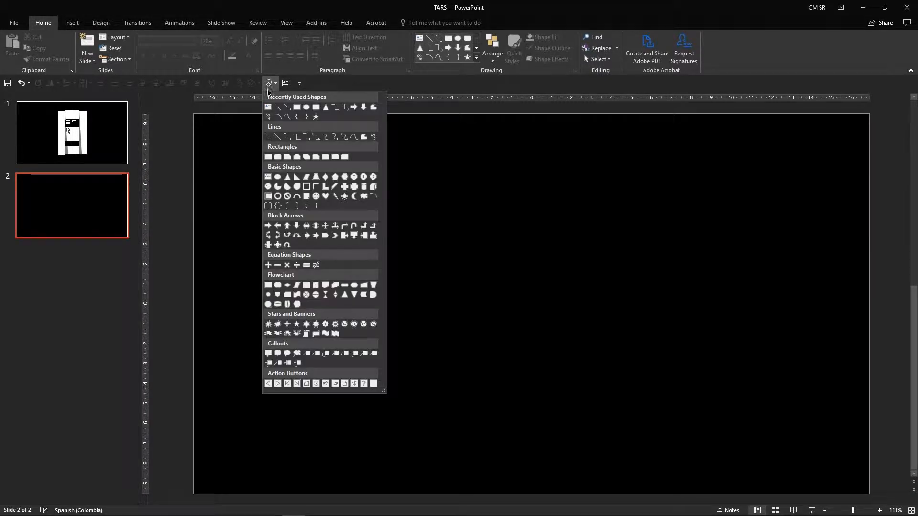
{"action": "left_click", "coordinate": [167, 4]}
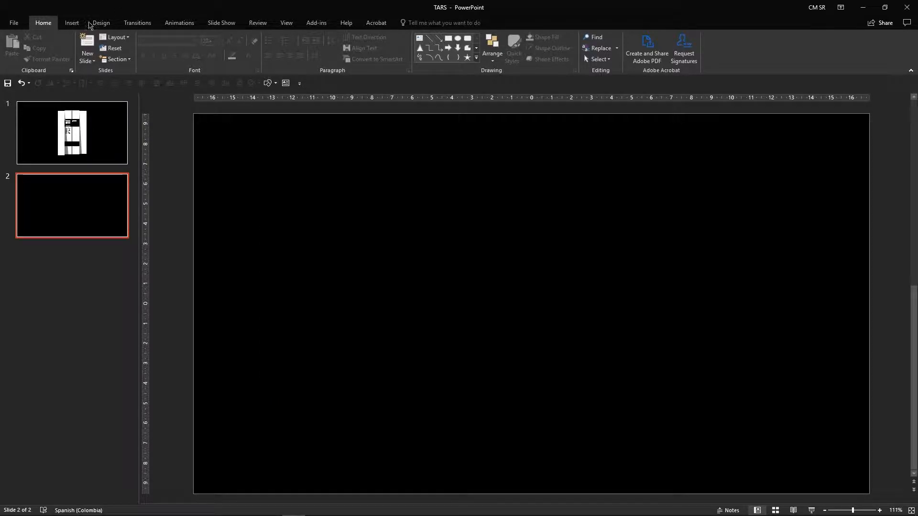
{"action": "left_click", "coordinate": [72, 22]}
{"action": "left_click", "coordinate": [163, 46]}
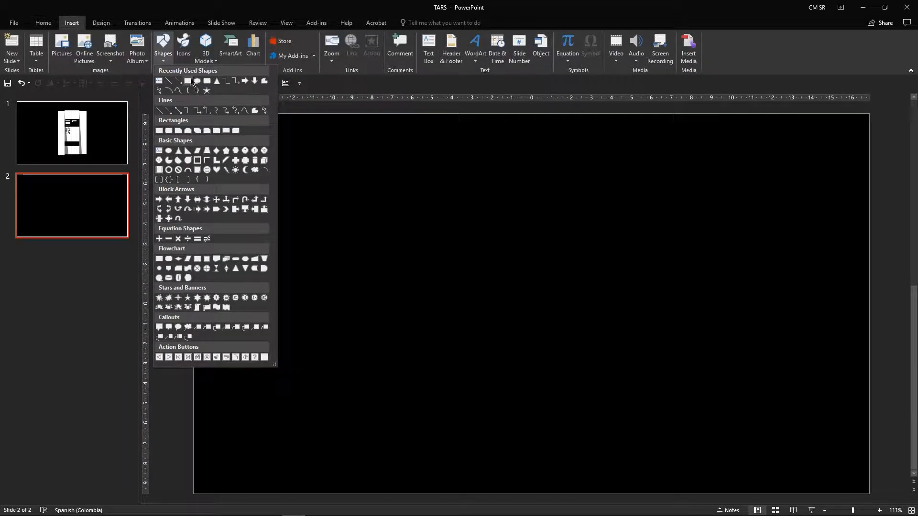
{"action": "left_click", "coordinate": [189, 81]}
{"action": "left_click_drag", "start_coordinate": [361, 184], "coordinate": [395, 385]}
Step: Remove the rectangle's outline
{"action": "right_click", "coordinate": [370, 252]}
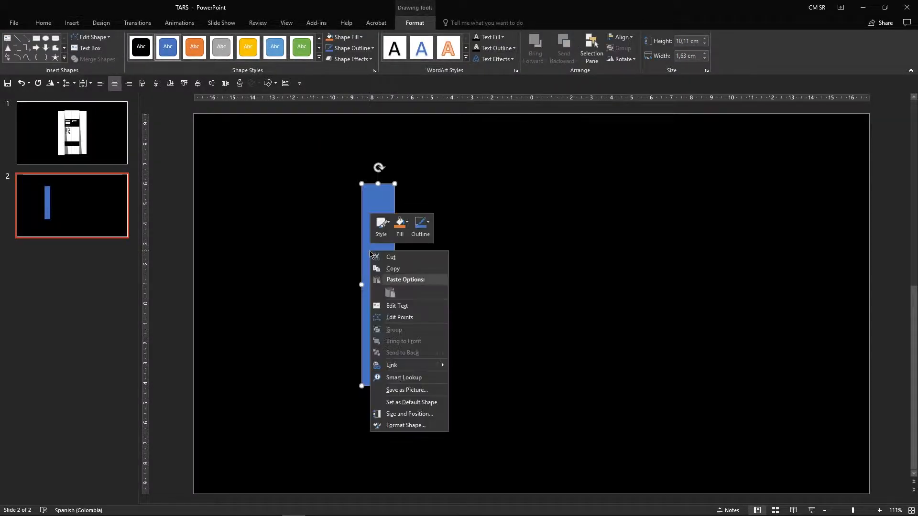
{"action": "left_click", "coordinate": [427, 225]}
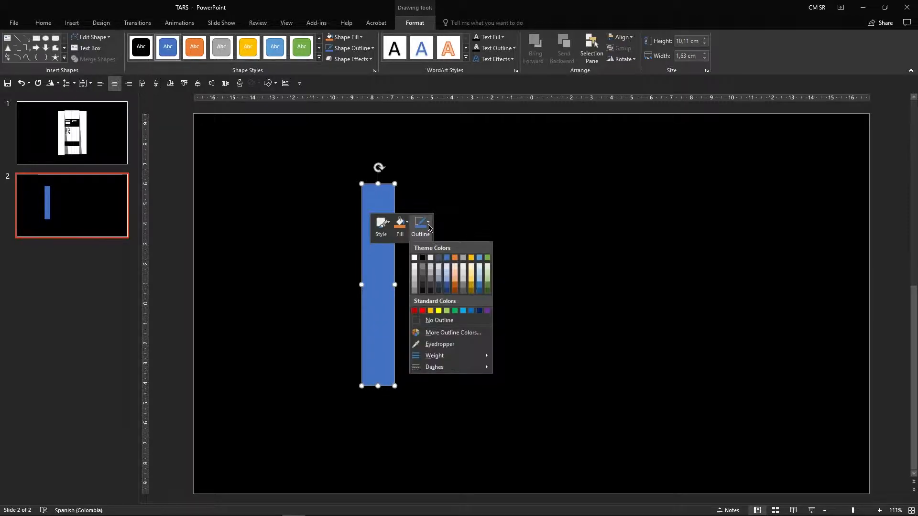
{"action": "left_click", "coordinate": [438, 321]}
Step: Align the rectangle to the slide's horizontal center and vertical middle
{"action": "left_click_drag", "start_coordinate": [374, 290], "coordinate": [400, 292]}
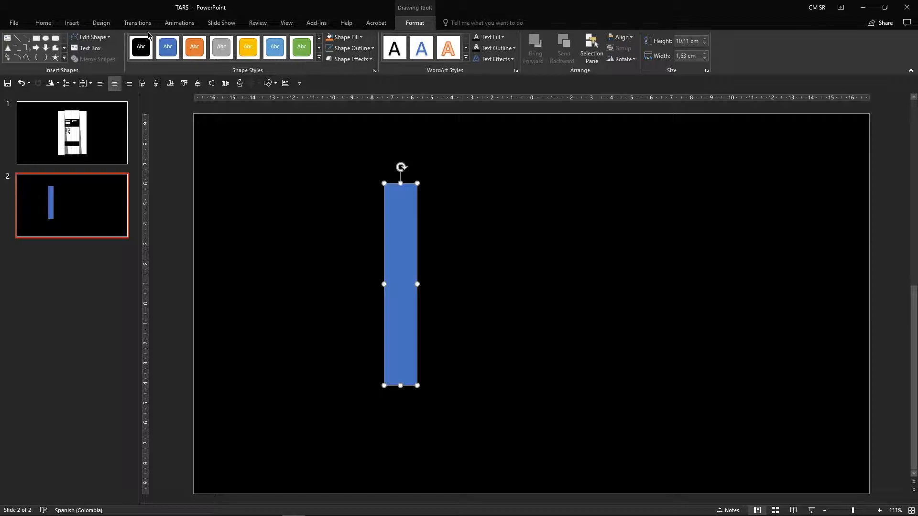
{"action": "left_click", "coordinate": [56, 24]}
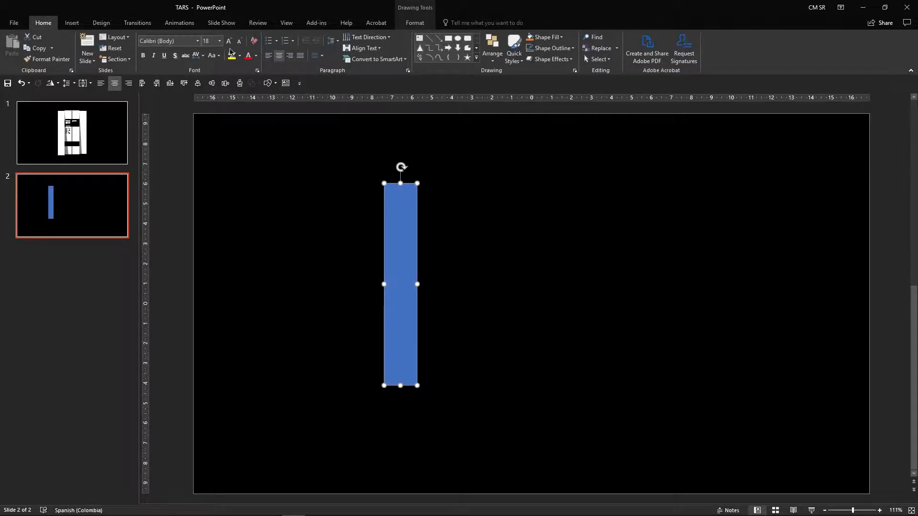
{"action": "left_click", "coordinate": [499, 66]}
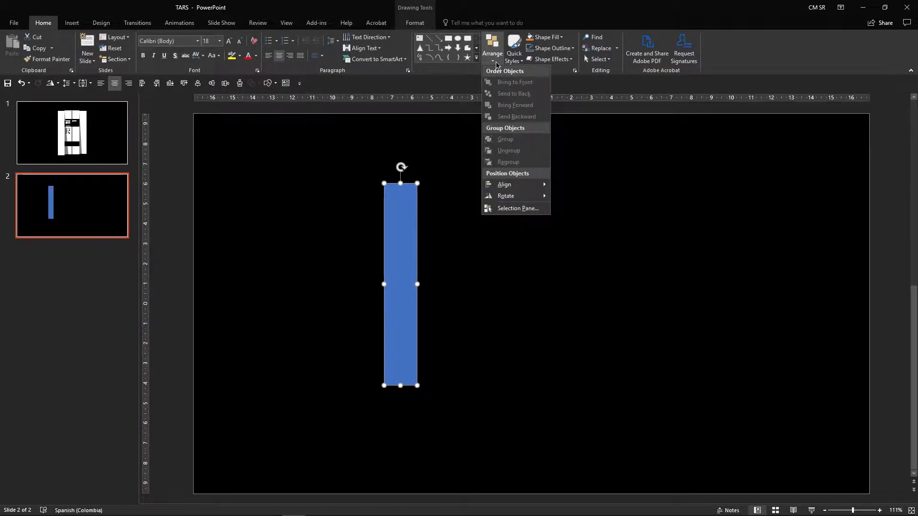
{"action": "mouse_move", "coordinate": [528, 187]}
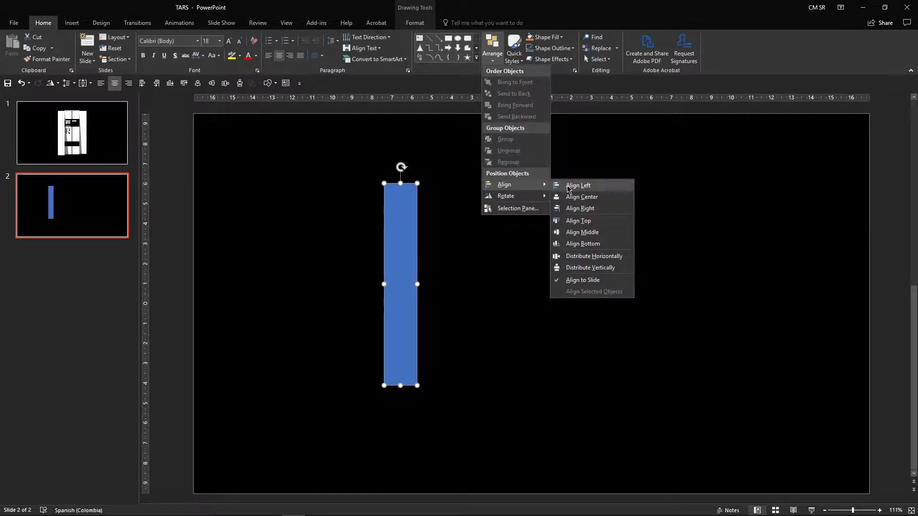
{"action": "left_click", "coordinate": [576, 197]}
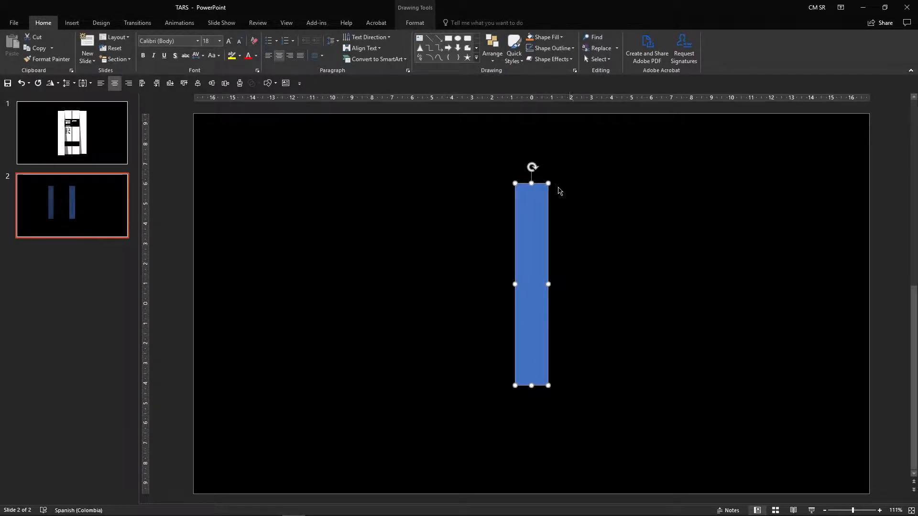
{"action": "left_click", "coordinate": [493, 64]}
{"action": "mouse_move", "coordinate": [535, 185]}
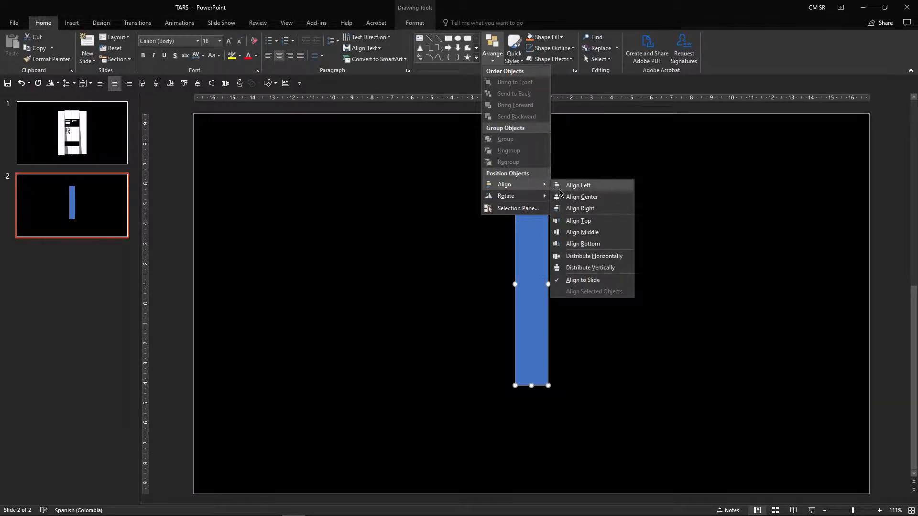
{"action": "left_click", "coordinate": [583, 233]}
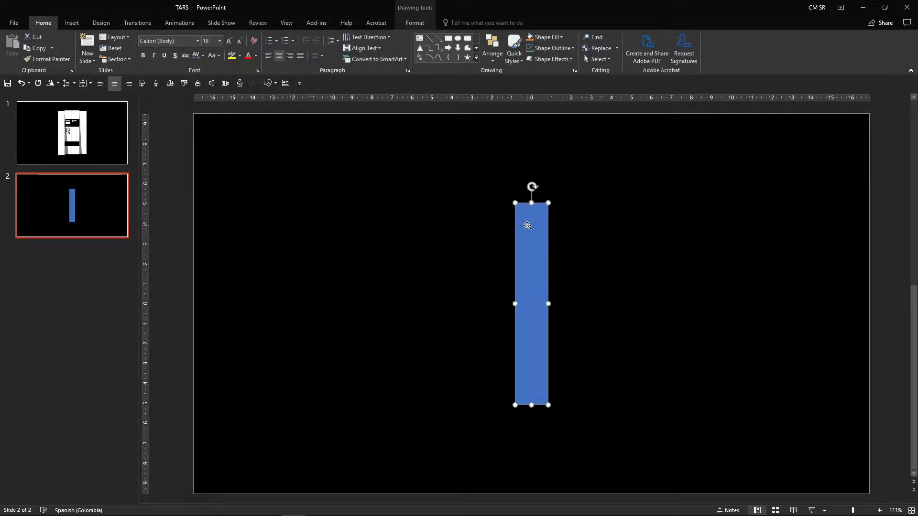
Step: Fill the rectangle with white
{"action": "right_click", "coordinate": [527, 226]}
{"action": "left_click", "coordinate": [557, 200]}
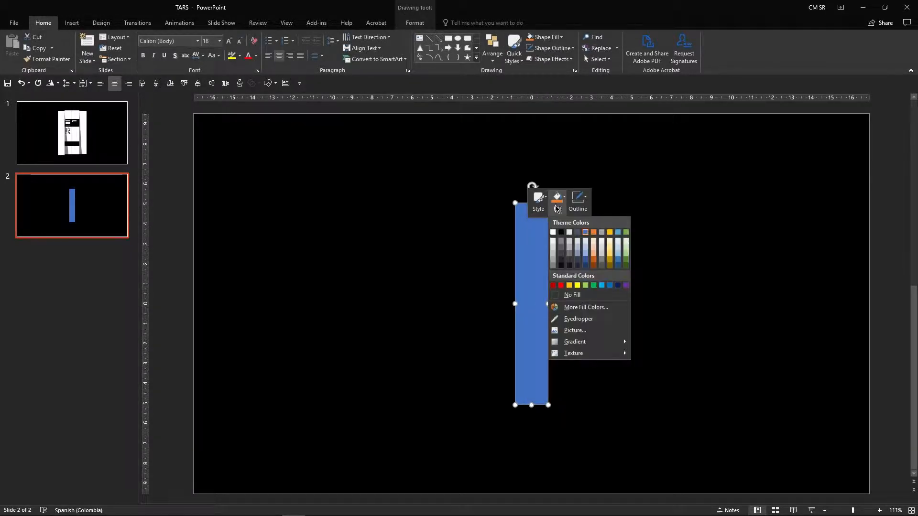
{"action": "left_click", "coordinate": [556, 235]}
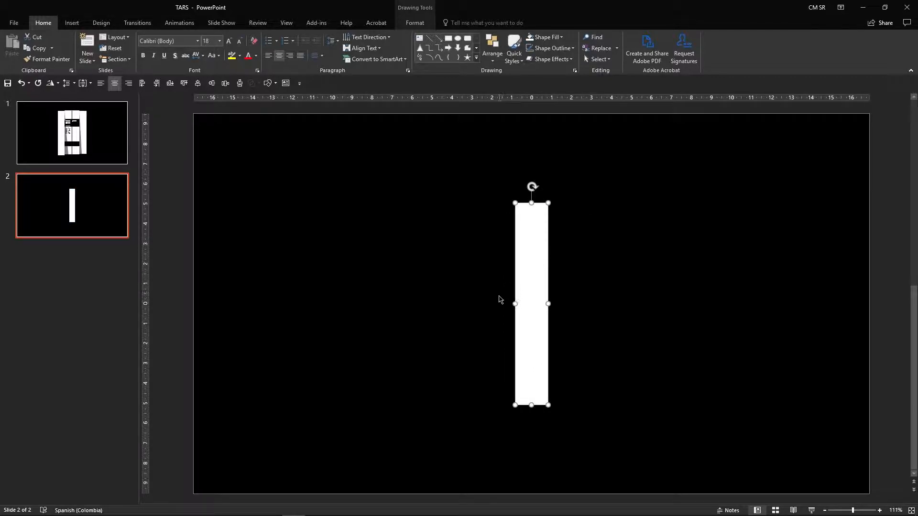
Step: Widen the white rectangle slightly and place a duplicate flush against its right edge
{"action": "left_click_drag", "start_coordinate": [514, 303], "coordinate": [511, 303]}
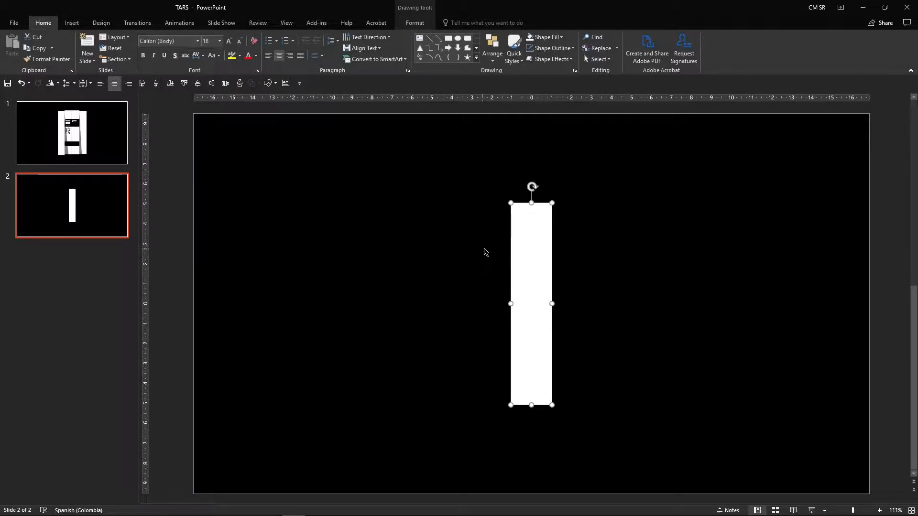
{"action": "left_click_drag", "start_coordinate": [529, 241], "coordinate": [572, 236]}
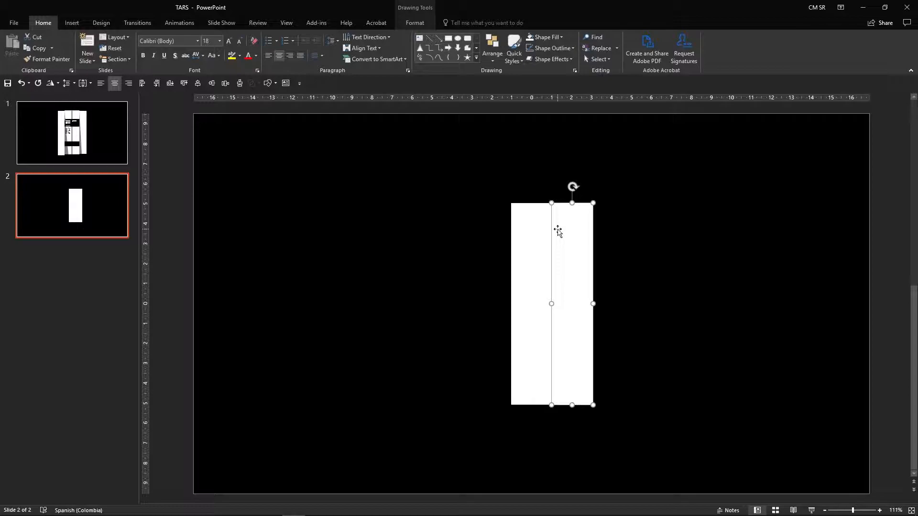
{"action": "key", "text": "ctrl+Right"}
{"action": "key", "text": "ctrl+Right"}
{"action": "key", "text": "ctrl+Right"}
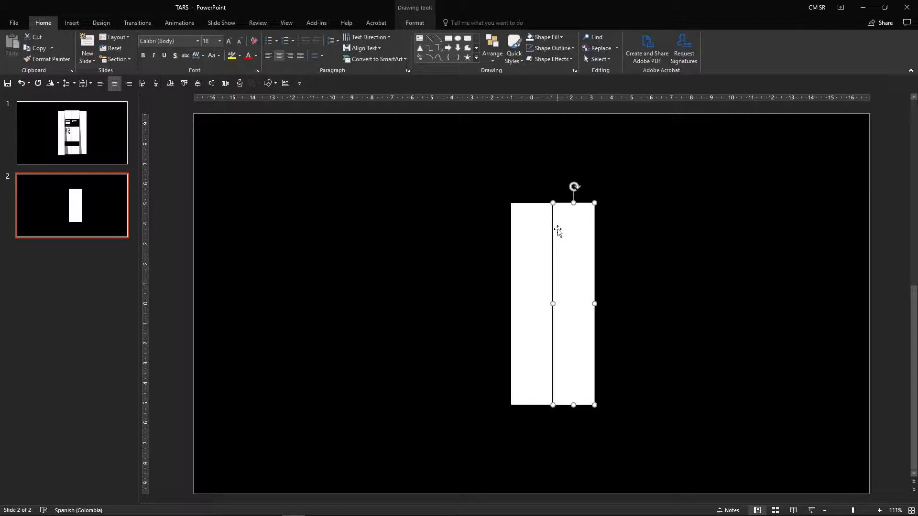
{"action": "left_click", "coordinate": [641, 229]}
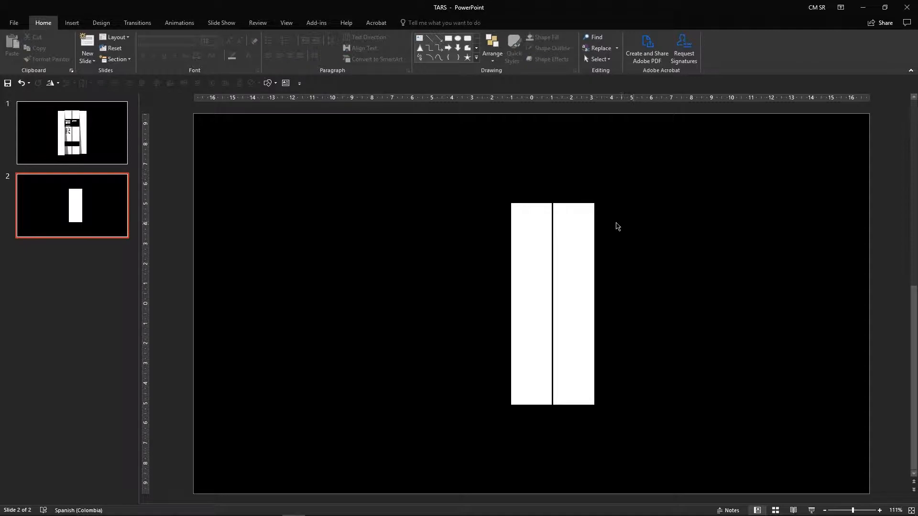
{"action": "left_click", "coordinate": [580, 213]}
{"action": "key", "text": "ctrl+Left"}
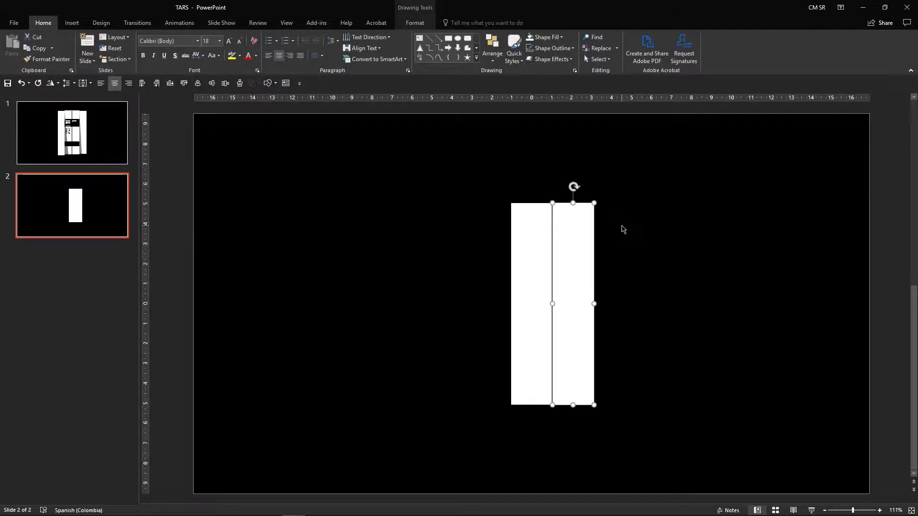
{"action": "left_click", "coordinate": [621, 229]}
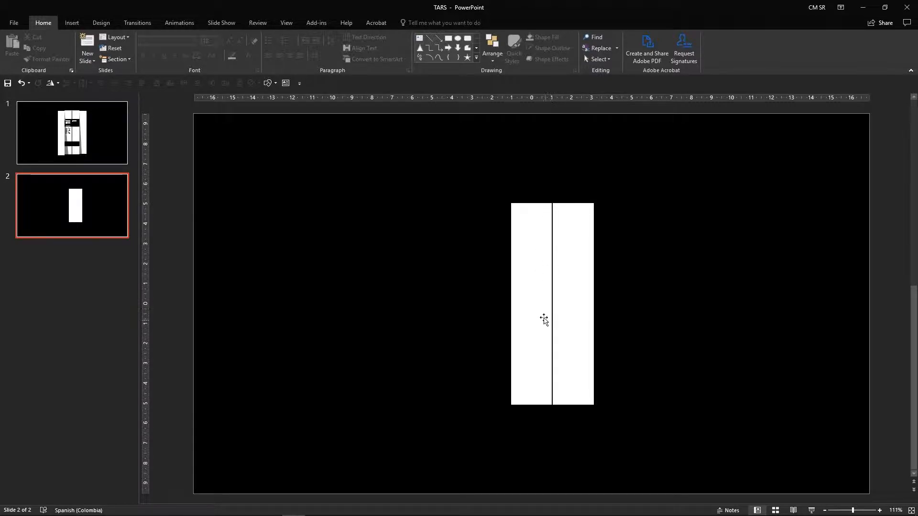
Step: Compare the second slide with the original design on the first slide
{"action": "left_click", "coordinate": [93, 143]}
{"action": "left_click", "coordinate": [90, 198]}
{"action": "left_click", "coordinate": [93, 140]}
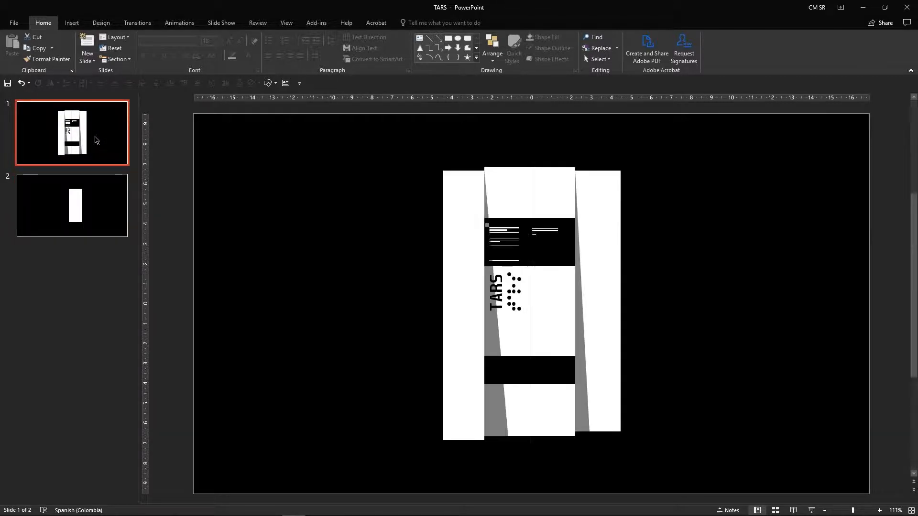
{"action": "left_click", "coordinate": [94, 196]}
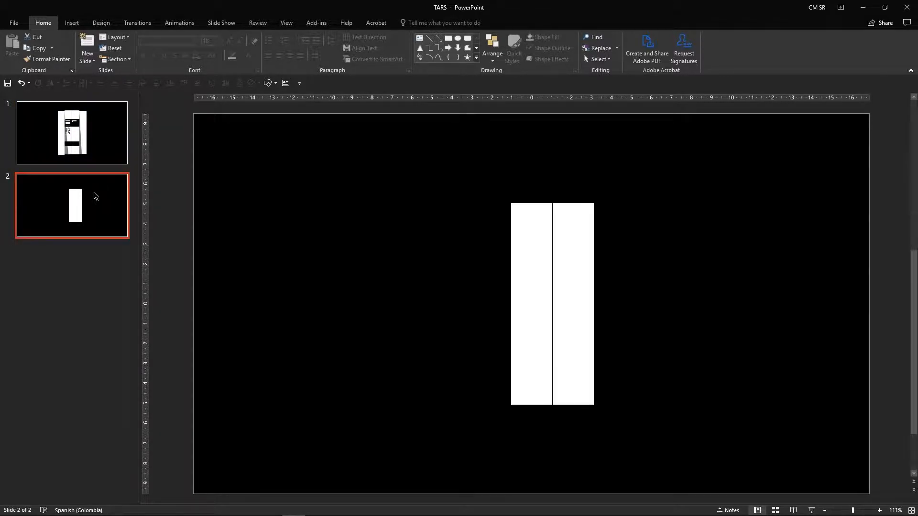
{"action": "left_click", "coordinate": [434, 171]}
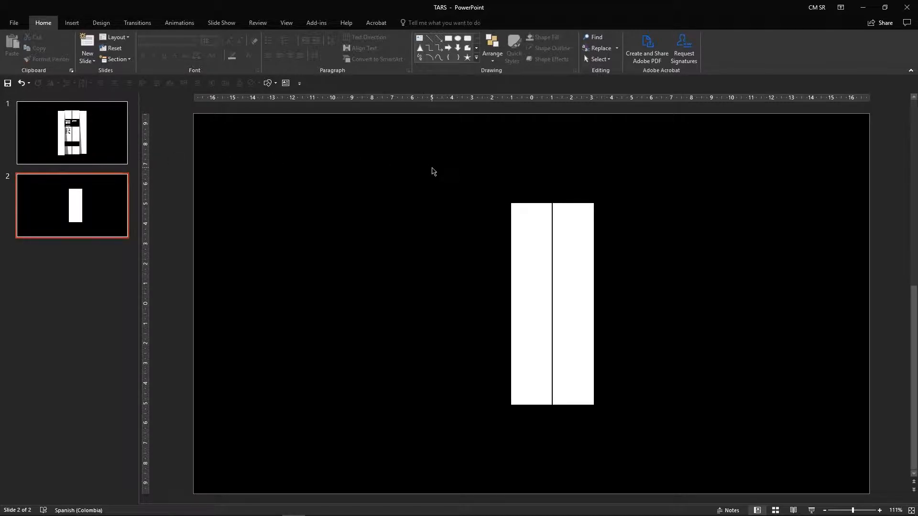
Step: Duplicate a white rectangle and place the copy to the left of the pair
{"action": "left_click", "coordinate": [272, 83]}
{"action": "left_click", "coordinate": [703, 203]}
{"action": "left_click", "coordinate": [534, 212]}
{"action": "left_click_drag", "start_coordinate": [538, 229], "coordinate": [467, 214]}
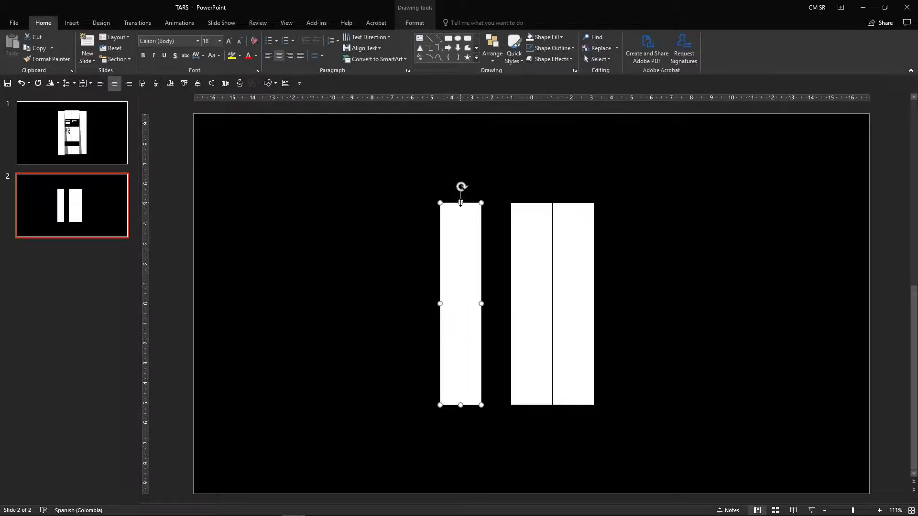
{"action": "left_click_drag", "start_coordinate": [461, 203], "coordinate": [461, 212]}
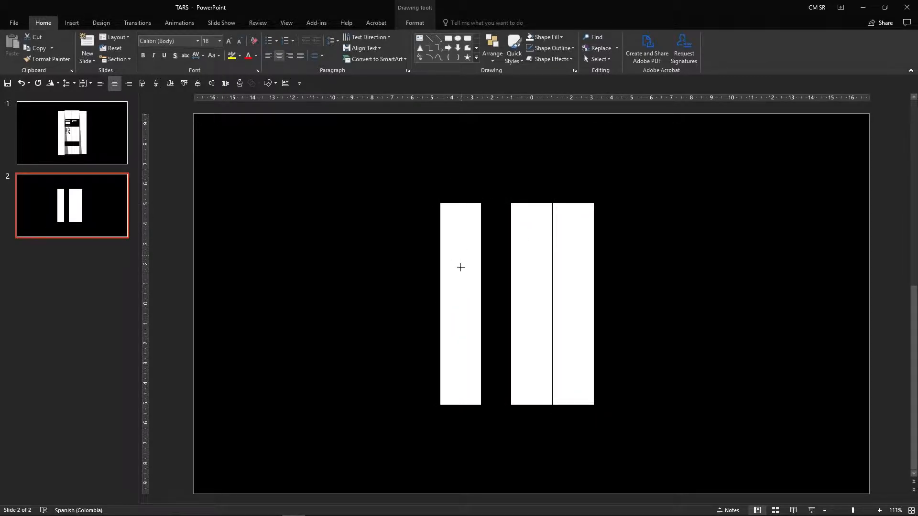
Step: Move the separate rectangle across the upper part of the white pair as a horizontal band and fill it black
{"action": "left_click_drag", "start_coordinate": [459, 278], "coordinate": [593, 259]}
{"action": "right_click", "coordinate": [565, 253]}
{"action": "left_click", "coordinate": [595, 225]}
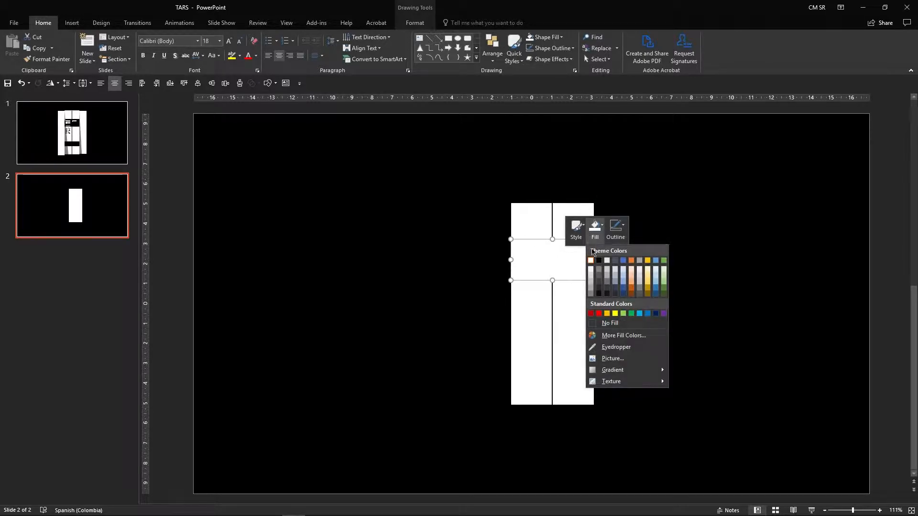
{"action": "left_click", "coordinate": [603, 264]}
{"action": "left_click", "coordinate": [654, 263]}
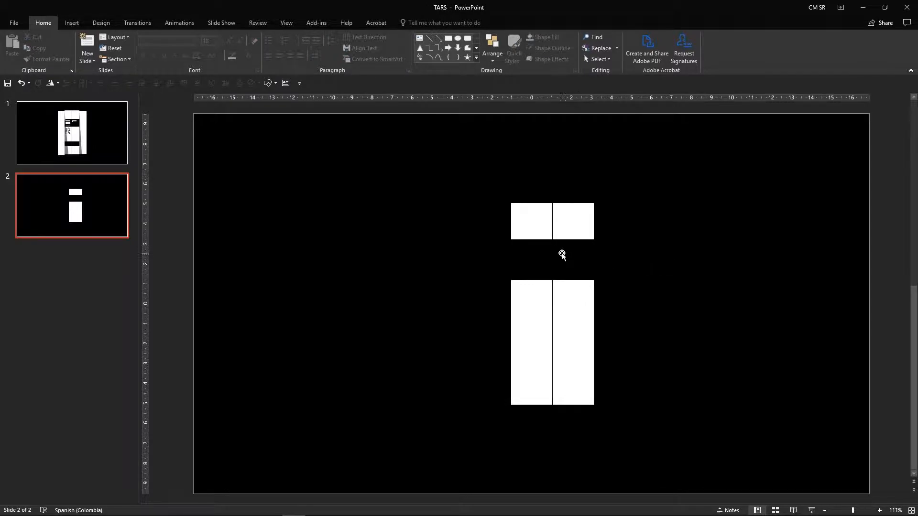
Step: Duplicate the black band and place the copy lower down across the white pair
{"action": "mouse_move", "coordinate": [559, 256]}
{"action": "left_mouse_down"}
{"action": "mouse_move", "coordinate": [561, 348]}
{"action": "mouse_move", "coordinate": [553, 336]}
{"action": "left_mouse_up"}
{"action": "left_click", "coordinate": [650, 327]}
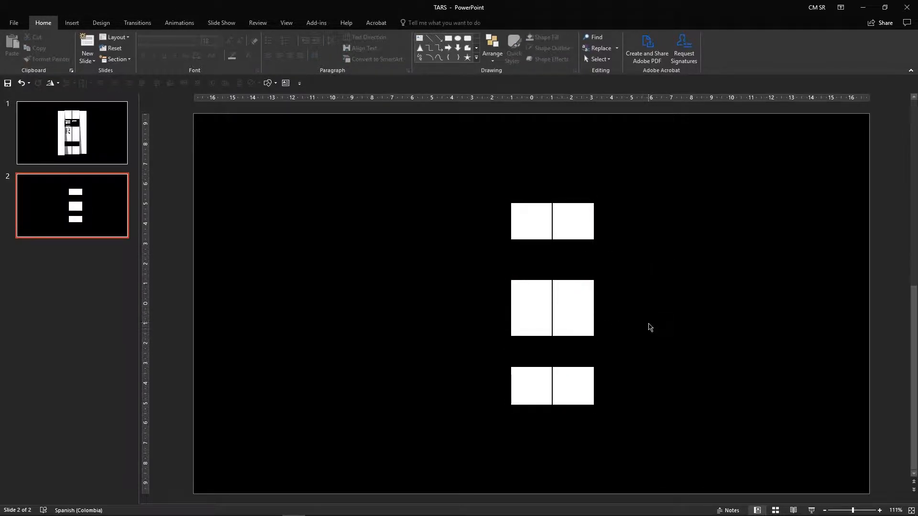
Step: Compare with the original design on the first slide and make the lower black band thinner
{"action": "left_click", "coordinate": [71, 134]}
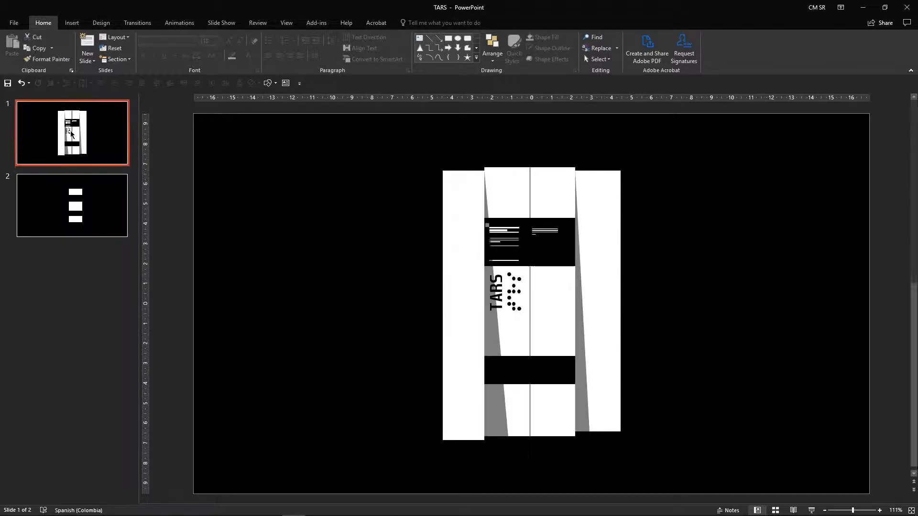
{"action": "left_click", "coordinate": [72, 206]}
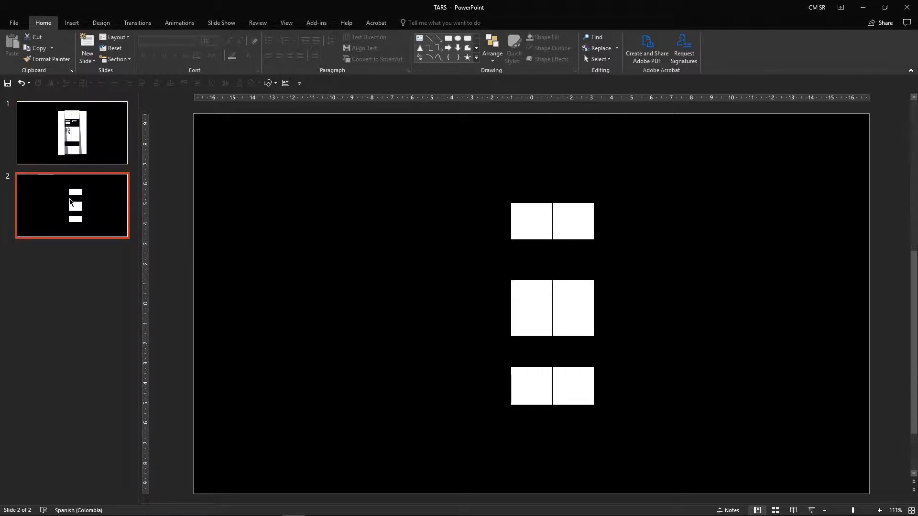
{"action": "left_click", "coordinate": [536, 352]}
{"action": "left_click_drag", "start_coordinate": [551, 366], "coordinate": [554, 356]}
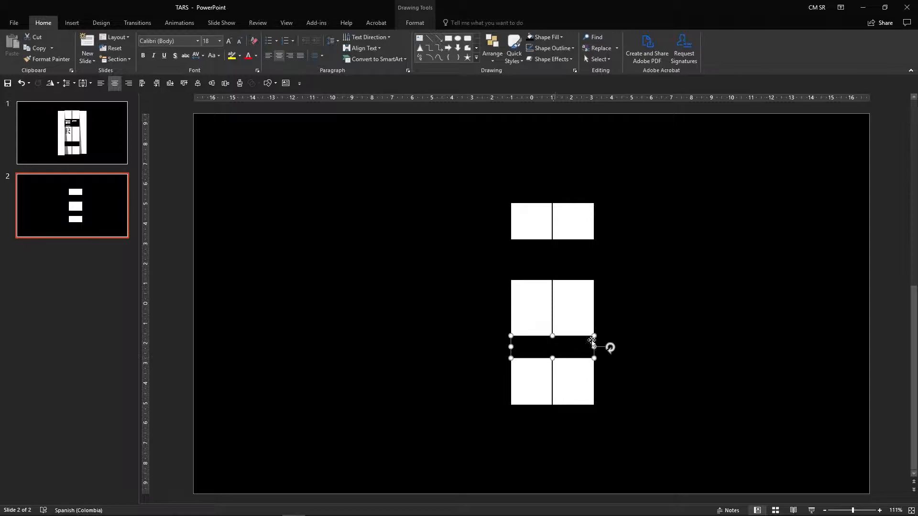
{"action": "left_click", "coordinate": [467, 231]}
Step: Copy the complete original design from the first slide and paste it to the left of the new shapes on slide 2
{"action": "left_click", "coordinate": [104, 134]}
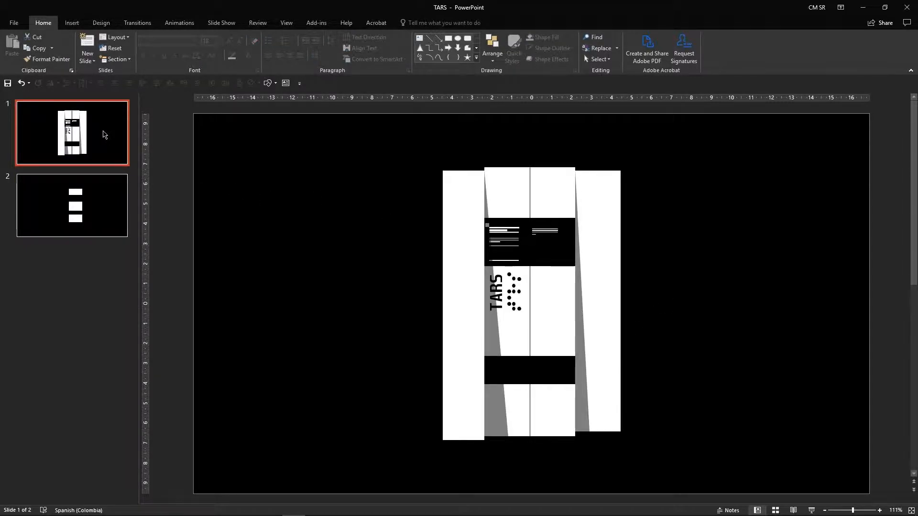
{"action": "mouse_move", "coordinate": [706, 144]}
{"action": "left_mouse_down"}
{"action": "mouse_move", "coordinate": [385, 424]}
{"action": "mouse_move", "coordinate": [351, 469]}
{"action": "left_mouse_up"}
{"action": "key", "text": "ctrl+c"}
{"action": "left_click", "coordinate": [72, 206]}
{"action": "key", "text": "ctrl+v"}
{"action": "left_click_drag", "start_coordinate": [564, 210], "coordinate": [371, 205]}
{"action": "left_click_drag", "start_coordinate": [413, 170], "coordinate": [404, 194]}
{"action": "left_click", "coordinate": [448, 177]}
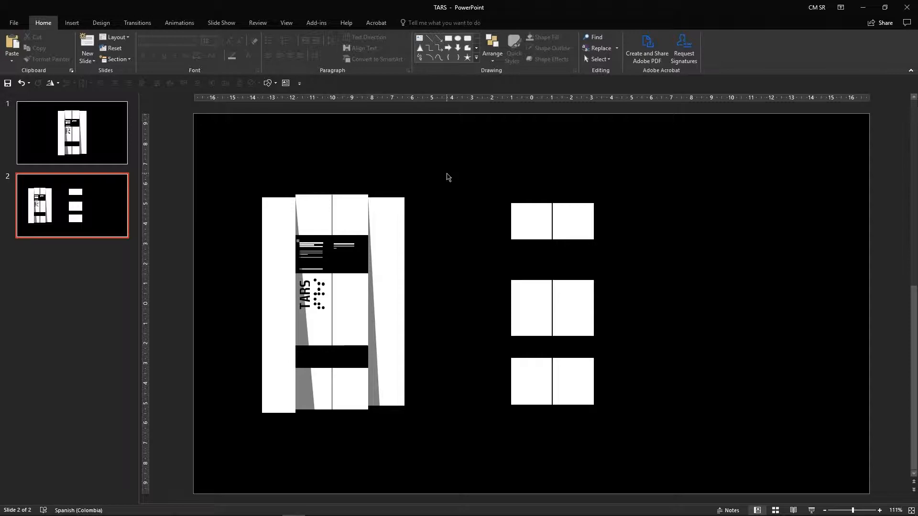
Step: Make the upper black band slightly thinner by raising its bottom edge
{"action": "left_click", "coordinate": [535, 253]}
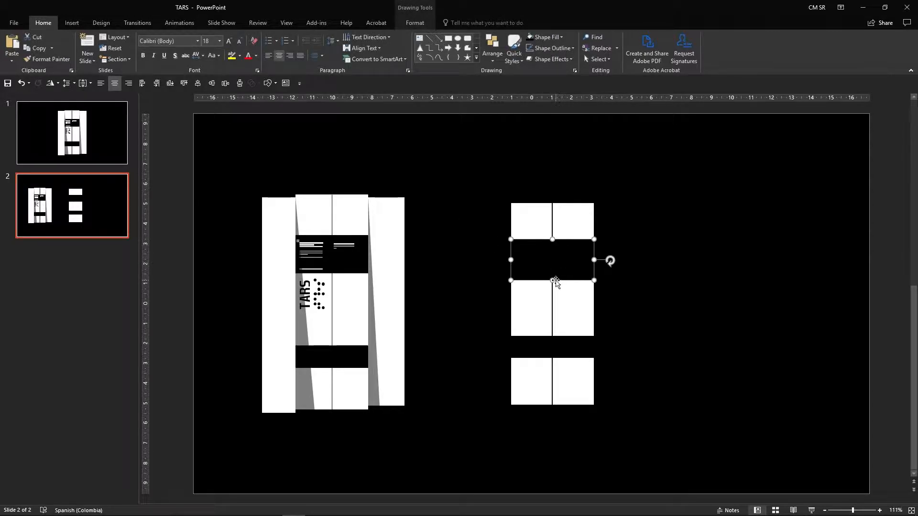
{"action": "left_click_drag", "start_coordinate": [550, 282], "coordinate": [553, 274]}
{"action": "left_click", "coordinate": [677, 277]}
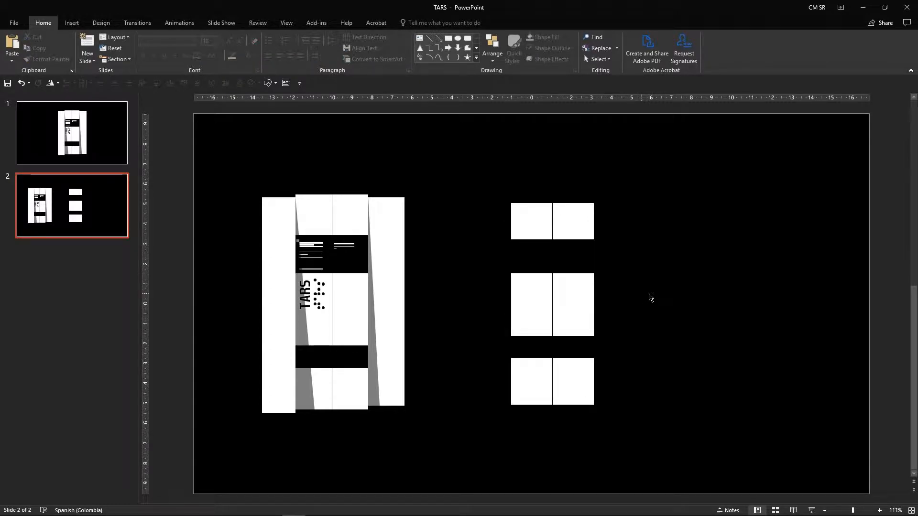
{"action": "left_click", "coordinate": [577, 225]}
{"action": "key", "text": "ctrl+z"}
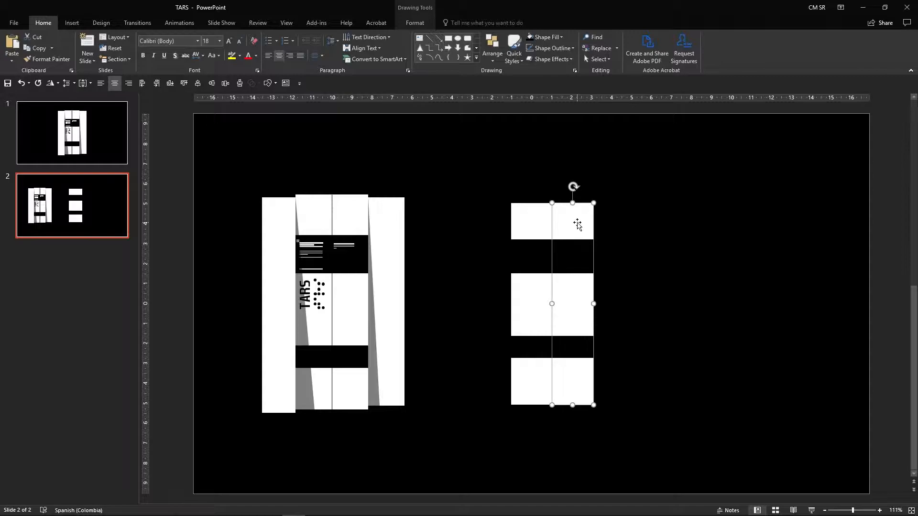
{"action": "left_click", "coordinate": [648, 231]}
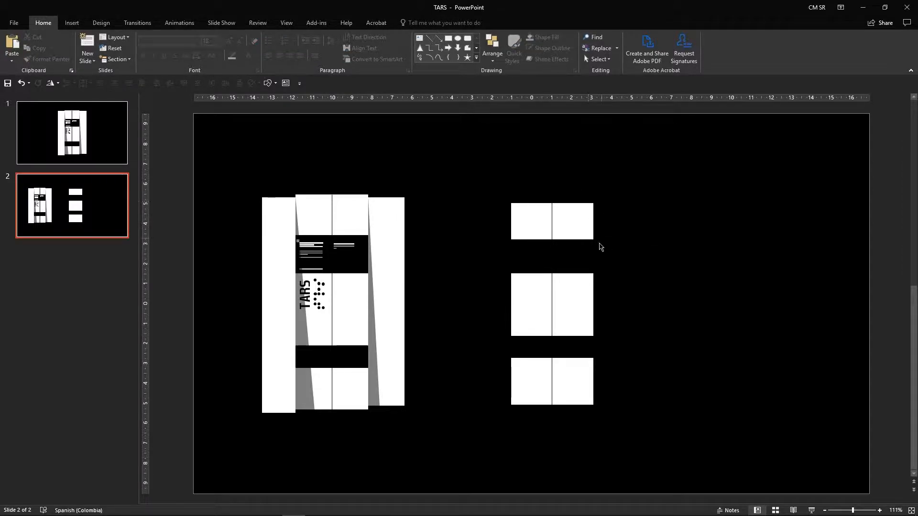
{"action": "left_click", "coordinate": [591, 256]}
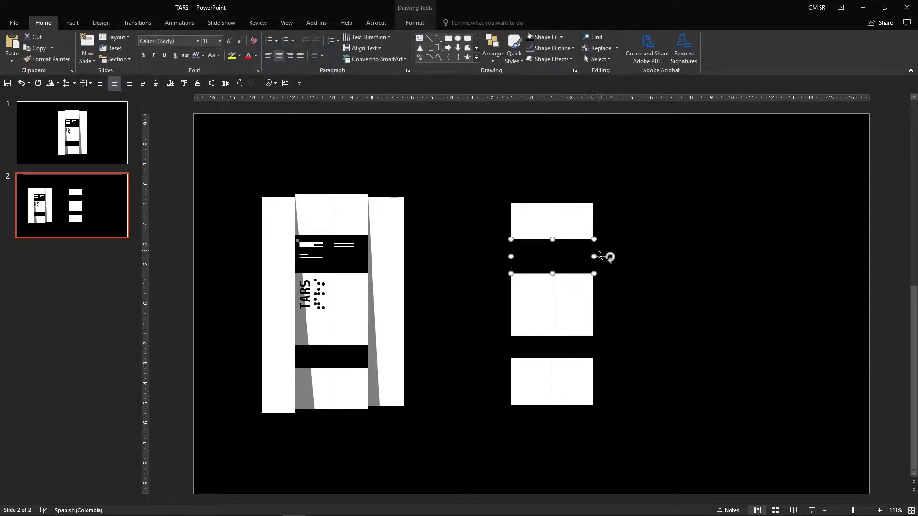
{"action": "left_click", "coordinate": [586, 354]}
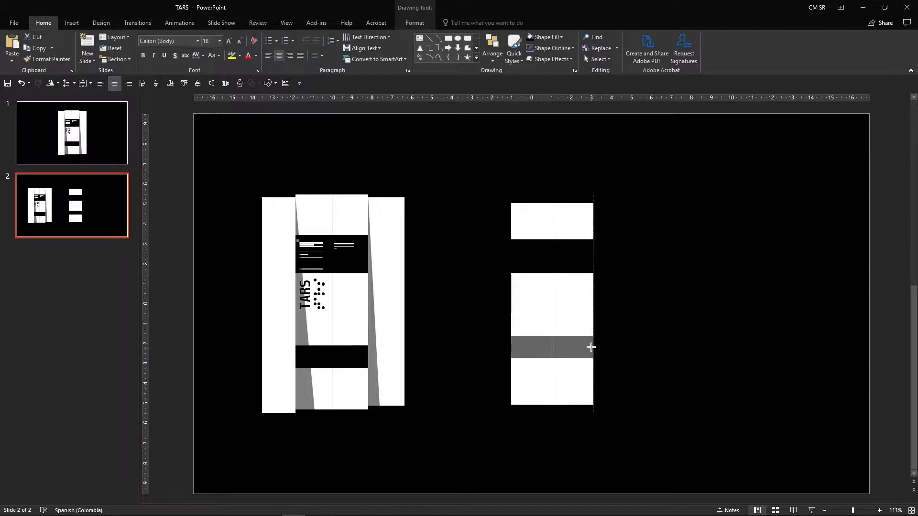
{"action": "left_click", "coordinate": [646, 352]}
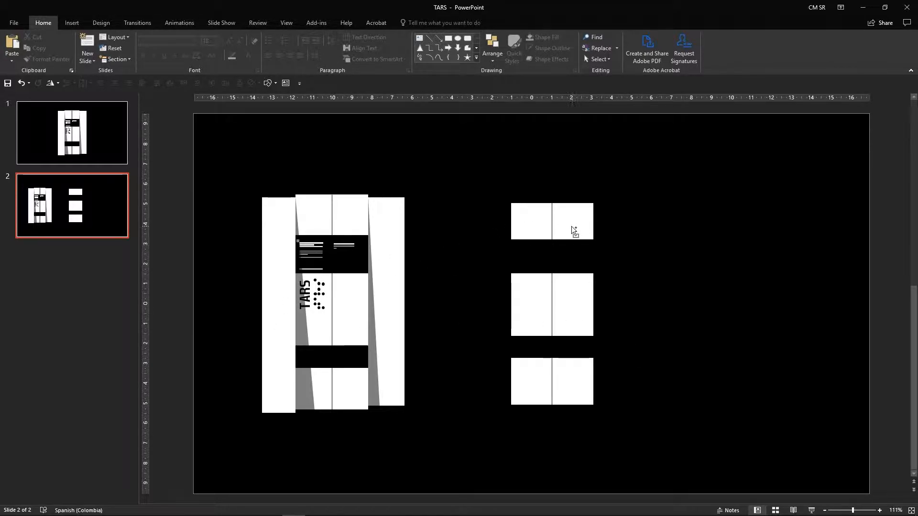
Step: Duplicate the right white rectangle, place the copy flush on its right, and make it slightly shorter and narrower
{"action": "mouse_move", "coordinate": [567, 225]}
{"action": "left_mouse_down"}
{"action": "mouse_move", "coordinate": [608, 225]}
{"action": "mouse_move", "coordinate": [614, 206]}
{"action": "left_mouse_up"}
{"action": "left_click", "coordinate": [691, 222]}
{"action": "left_click", "coordinate": [622, 225]}
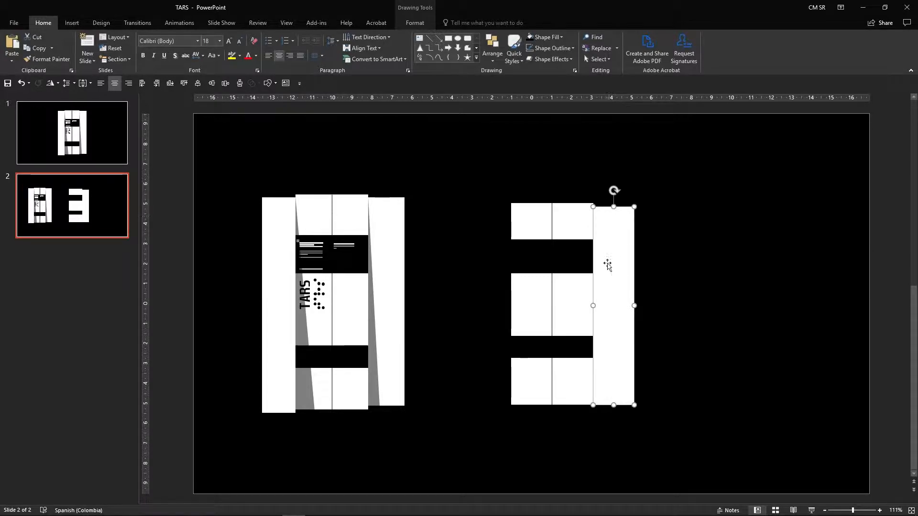
{"action": "left_click_drag", "start_coordinate": [614, 404], "coordinate": [615, 399]}
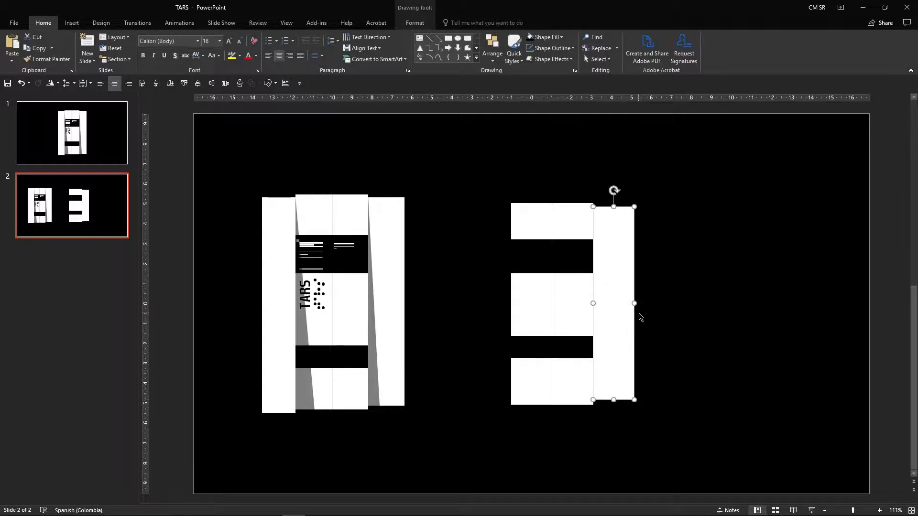
{"action": "left_click_drag", "start_coordinate": [634, 302], "coordinate": [627, 302]}
{"action": "left_click", "coordinate": [681, 291]}
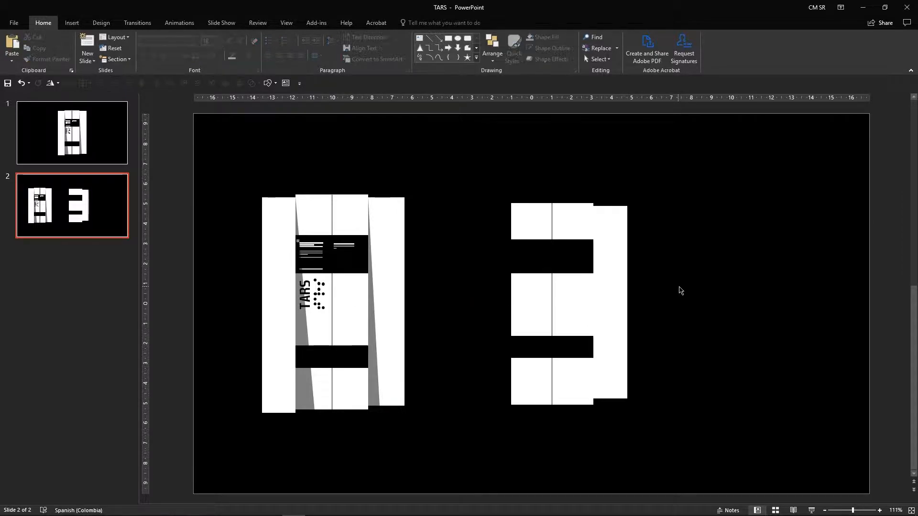
Step: Duplicate the narrow rectangle to the left of the white pair and extend its bottom edge lower
{"action": "left_click", "coordinate": [623, 244]}
{"action": "left_click_drag", "start_coordinate": [623, 244], "coordinate": [506, 246]}
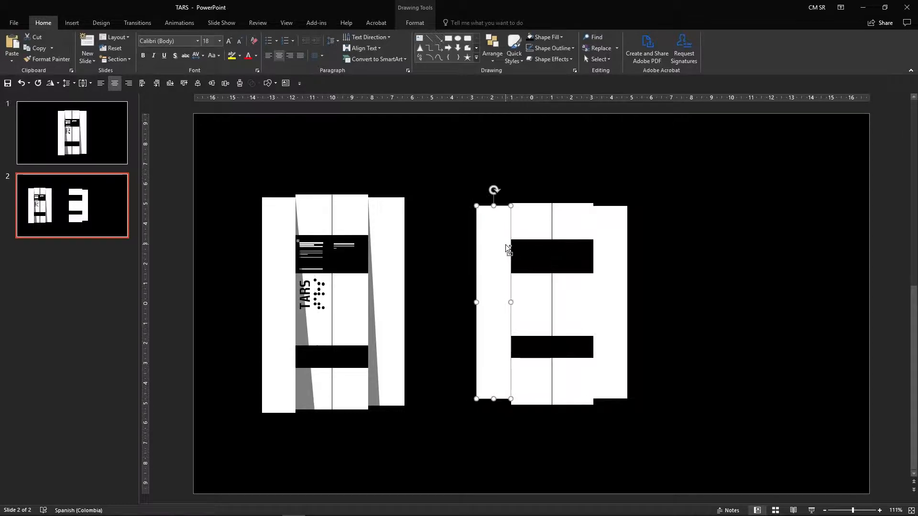
{"action": "left_click_drag", "start_coordinate": [496, 399], "coordinate": [494, 413]}
{"action": "left_click", "coordinate": [752, 308]}
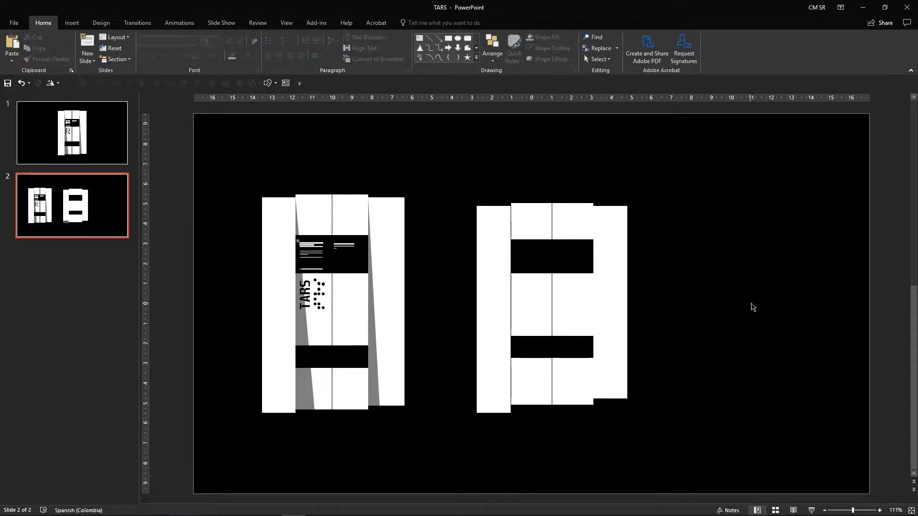
Step: Nudge the bottom edge of the new left rectangle slightly to align it
{"action": "left_click", "coordinate": [493, 274]}
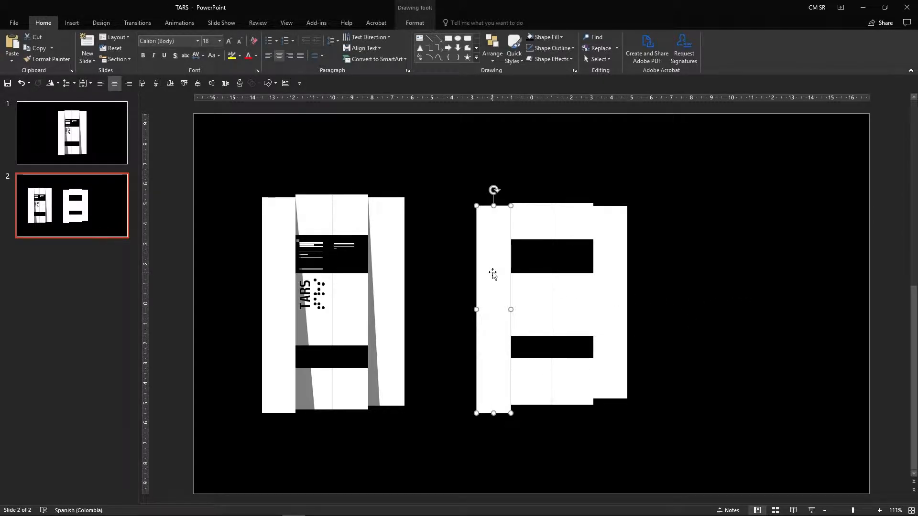
{"action": "left_click", "coordinate": [578, 256]}
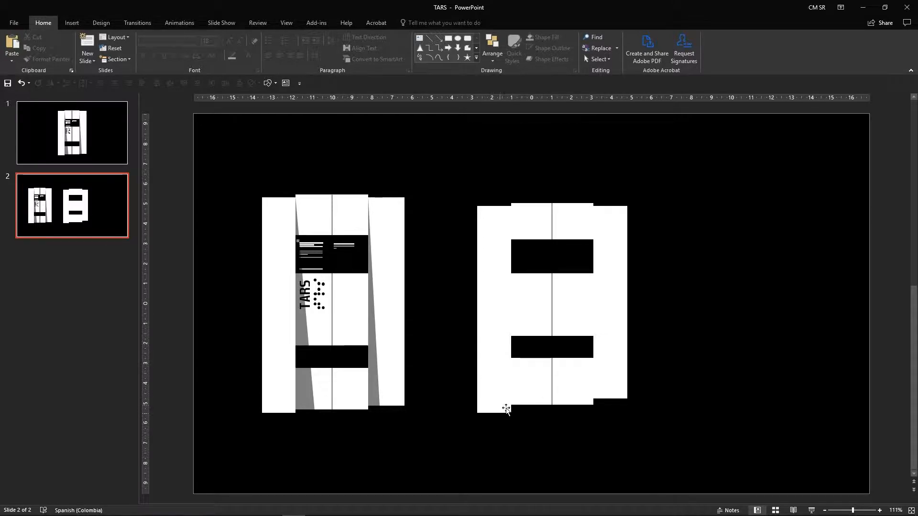
{"action": "left_click_drag", "start_coordinate": [491, 416], "coordinate": [494, 414]}
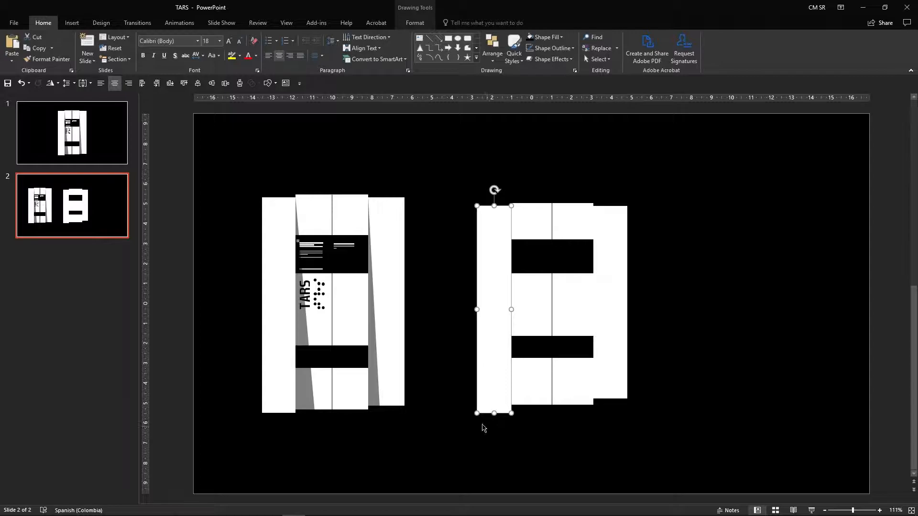
{"action": "left_click", "coordinate": [434, 354]}
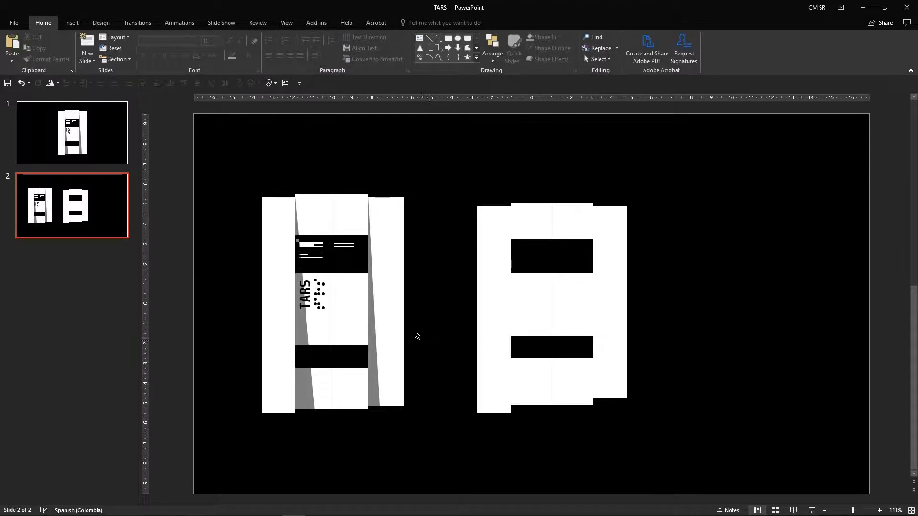
{"action": "left_click", "coordinate": [270, 85]}
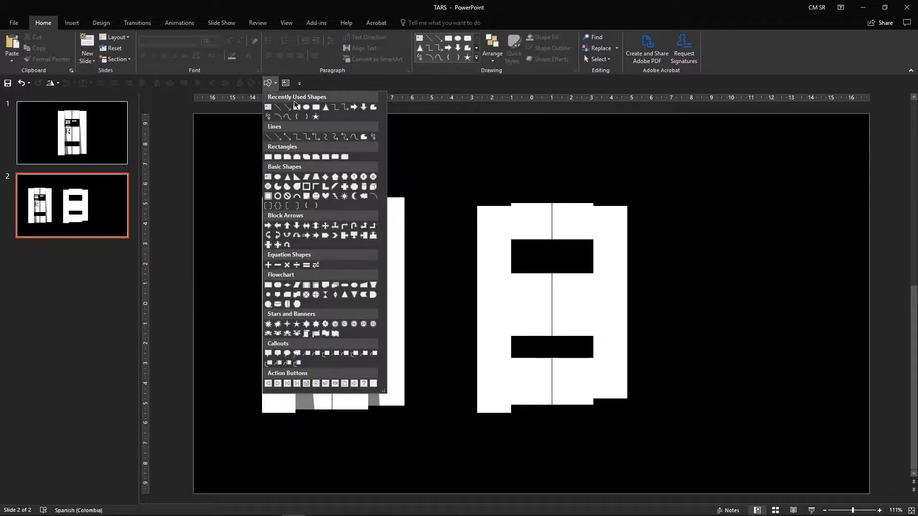
{"action": "left_click", "coordinate": [356, 90]}
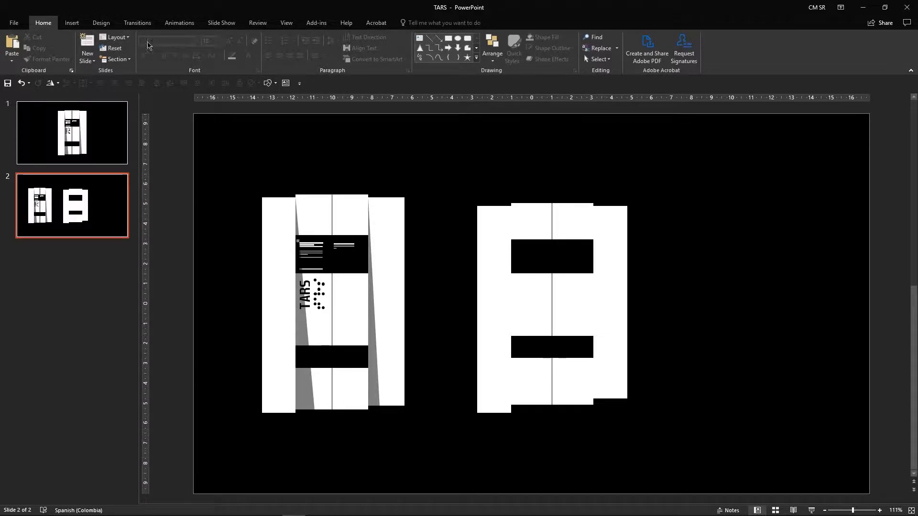
{"action": "left_click", "coordinate": [269, 83]}
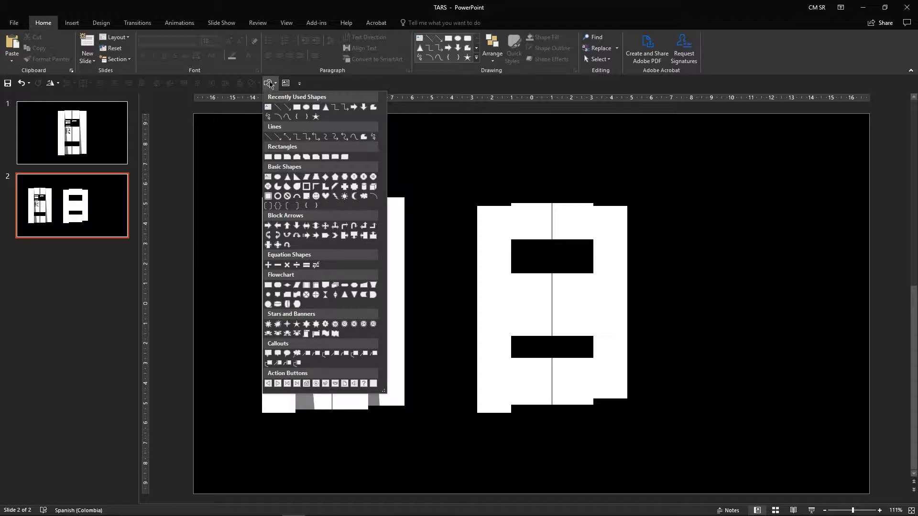
{"action": "left_click", "coordinate": [282, 85]}
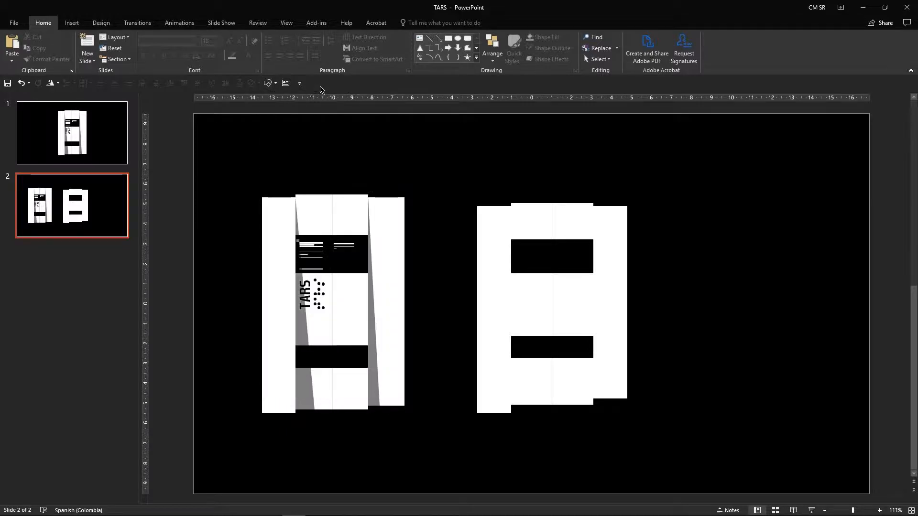
Step: Insert a tall thin isosceles triangle, about 11.84 cm high and 1.03 cm wide, just right of the left rectangle
{"action": "left_click", "coordinate": [71, 22]}
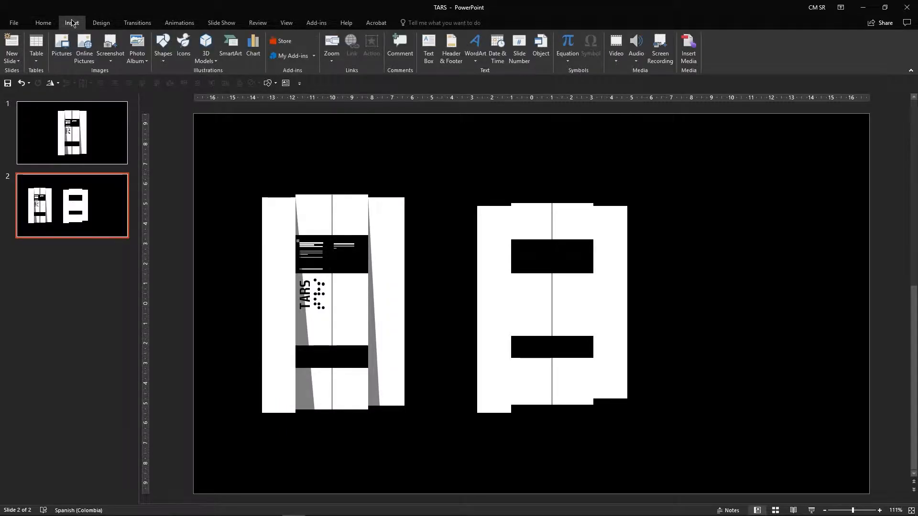
{"action": "left_click", "coordinate": [165, 54]}
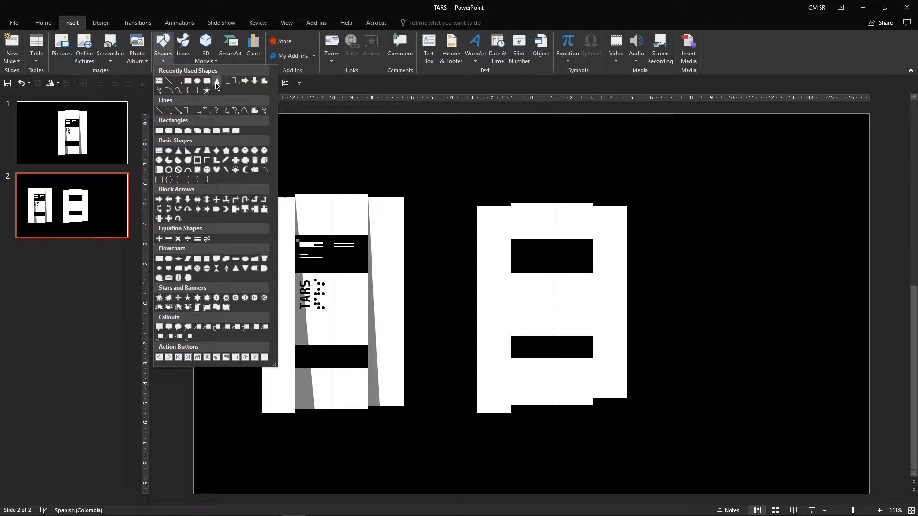
{"action": "left_click", "coordinate": [217, 82]}
{"action": "mouse_move", "coordinate": [443, 170]}
{"action": "left_mouse_down"}
{"action": "mouse_move", "coordinate": [451, 389]}
{"action": "mouse_move", "coordinate": [463, 406]}
{"action": "left_mouse_up"}
{"action": "left_click_drag", "start_coordinate": [453, 334], "coordinate": [524, 329]}
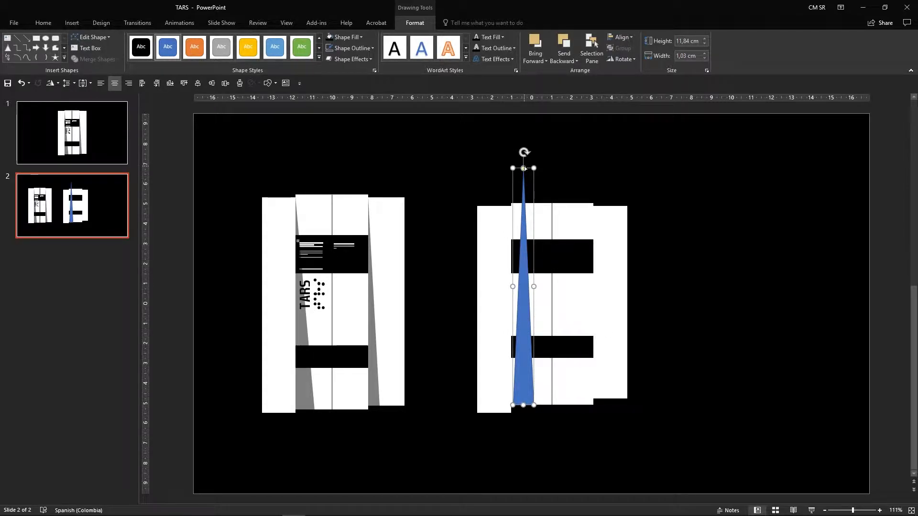
Step: Reshape the triangle so its apex meets the top-left corner of the white pair, about 10.11 cm high and 0.89 cm wide
{"action": "left_click_drag", "start_coordinate": [524, 167], "coordinate": [512, 207]}
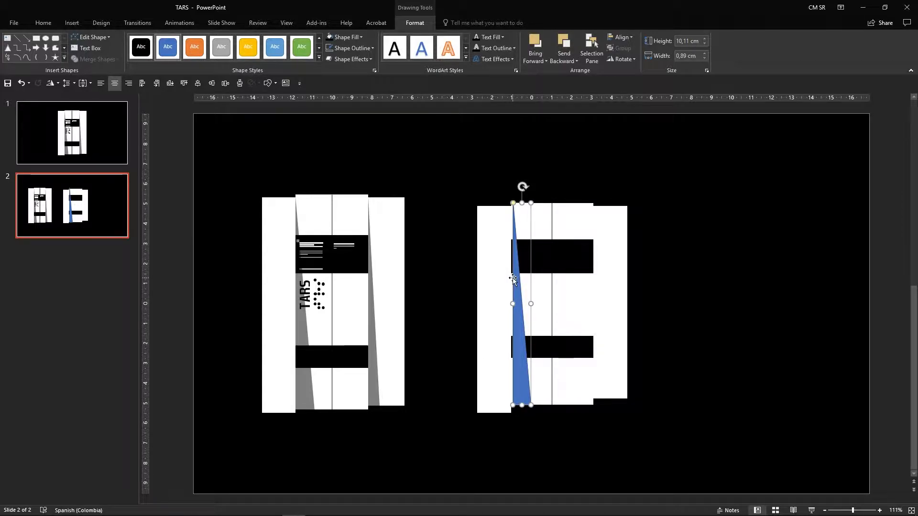
{"action": "key", "text": "ctrl+z"}
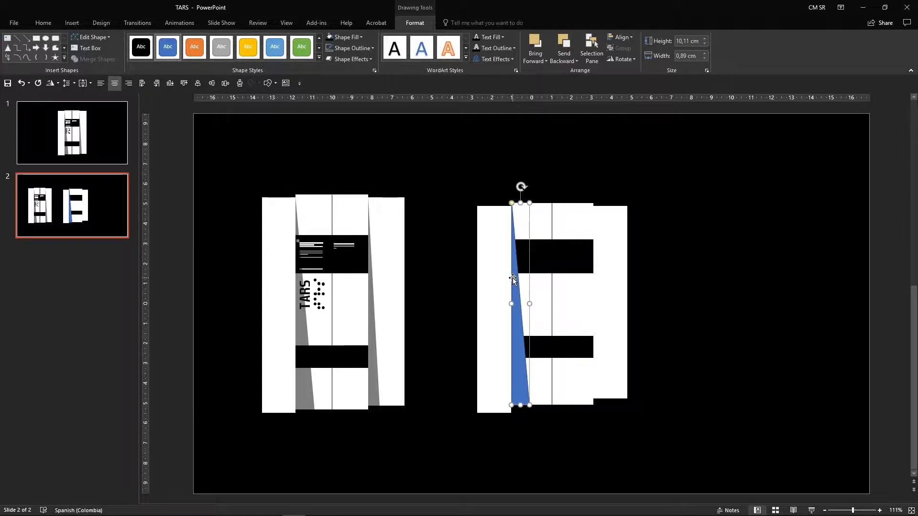
{"action": "right_click", "coordinate": [515, 281]}
{"action": "key", "text": "Escape"}
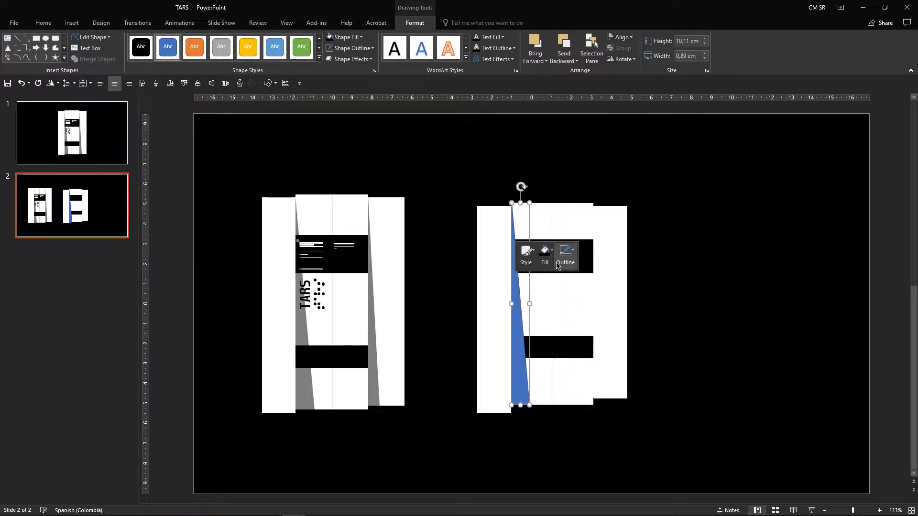
{"action": "left_click", "coordinate": [557, 263]}
{"action": "left_click", "coordinate": [758, 303]}
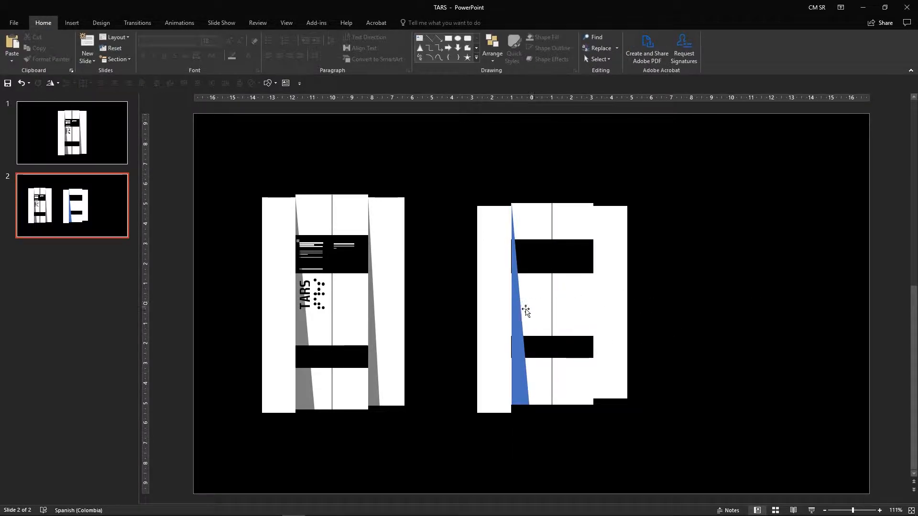
Step: Select the thin blue triangle in the second robot and fill it black
{"action": "left_click", "coordinate": [516, 312]}
{"action": "left_click", "coordinate": [783, 264]}
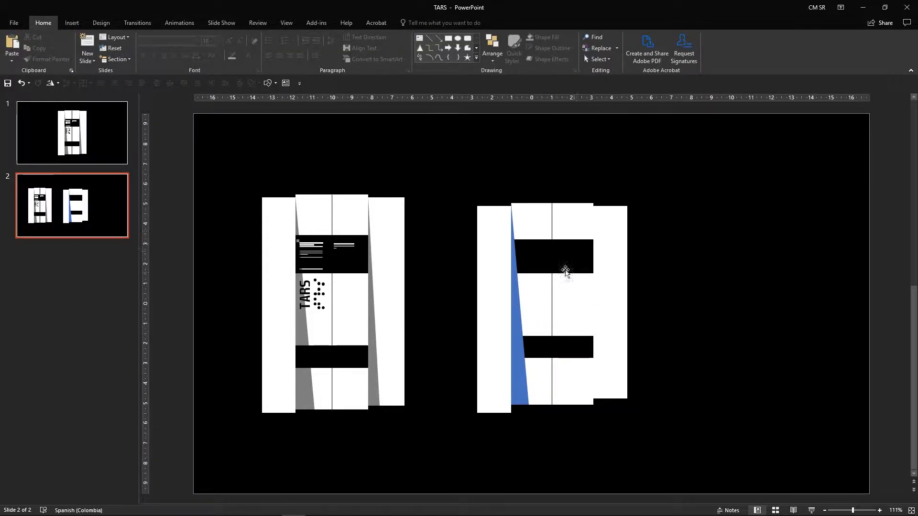
{"action": "left_click", "coordinate": [516, 388]}
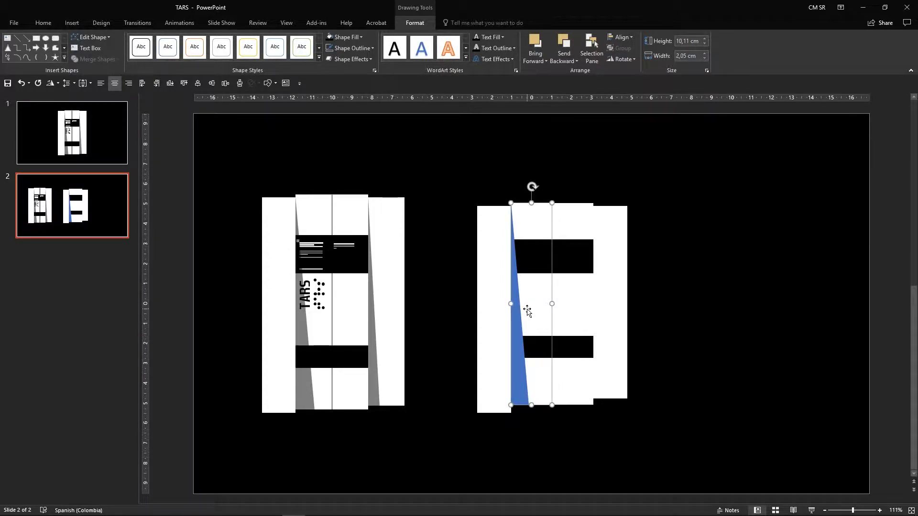
{"action": "left_click", "coordinate": [822, 261]}
{"action": "left_click", "coordinate": [522, 315]}
{"action": "left_click", "coordinate": [528, 304]}
{"action": "right_click", "coordinate": [516, 312]}
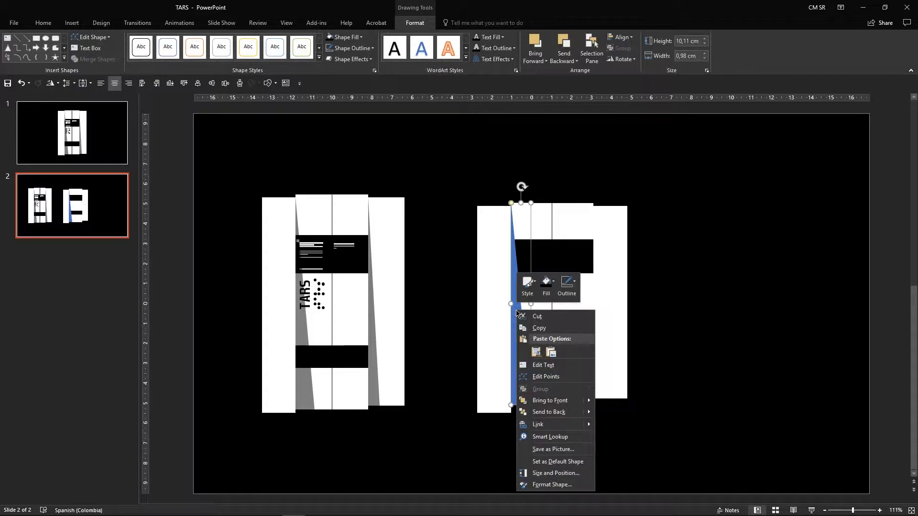
{"action": "left_click", "coordinate": [546, 286]}
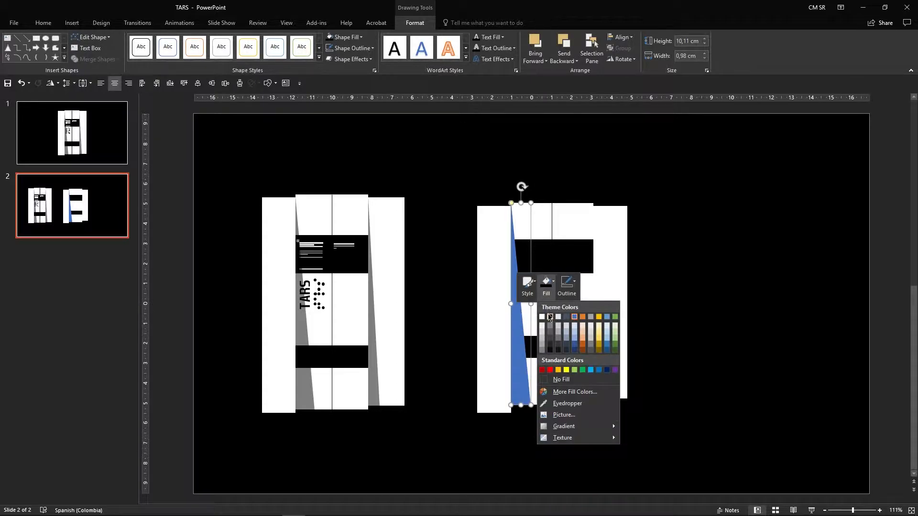
{"action": "left_click", "coordinate": [550, 318]}
Step: Set the triangle's fill transparency to 50%
{"action": "right_click", "coordinate": [521, 347]}
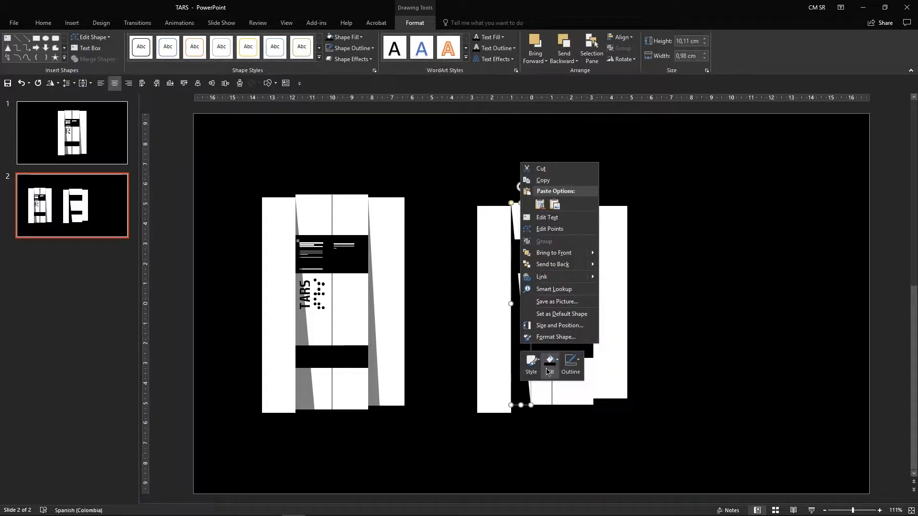
{"action": "left_click", "coordinate": [555, 337]}
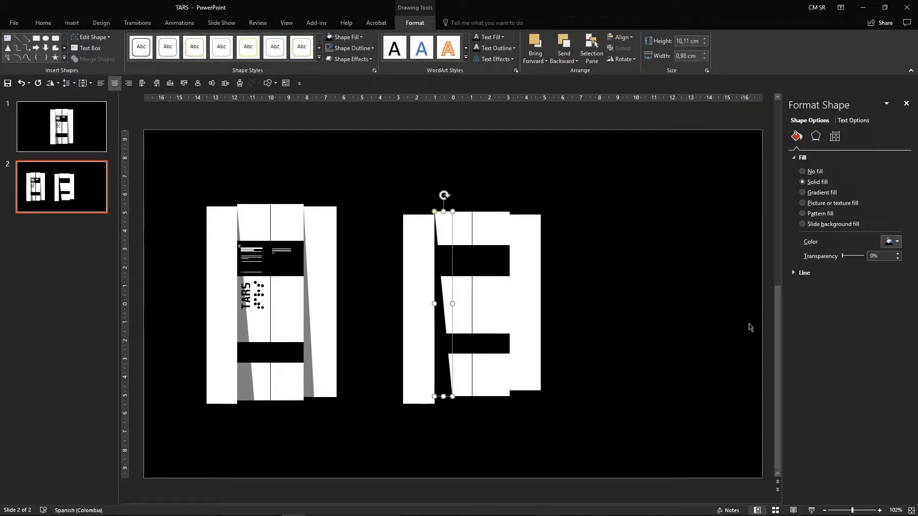
{"action": "left_click_drag", "start_coordinate": [843, 256], "coordinate": [855, 260]}
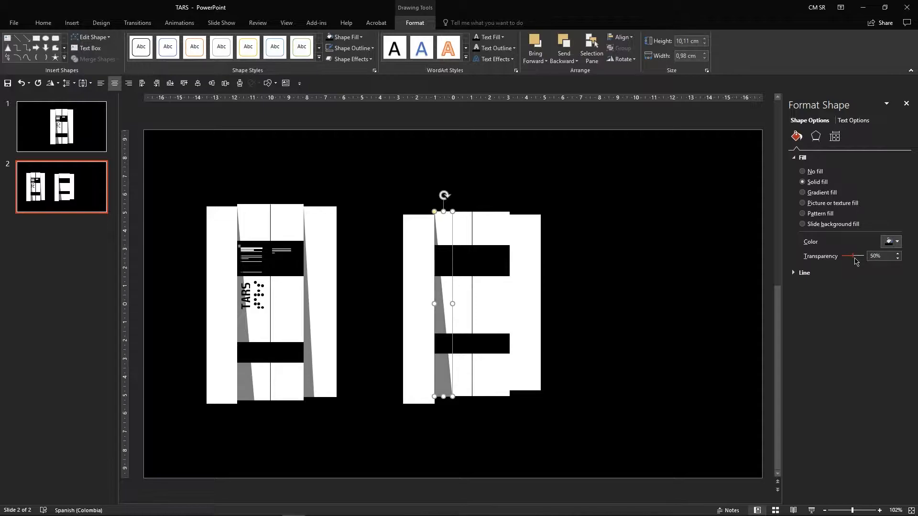
{"action": "left_click", "coordinate": [875, 257]}
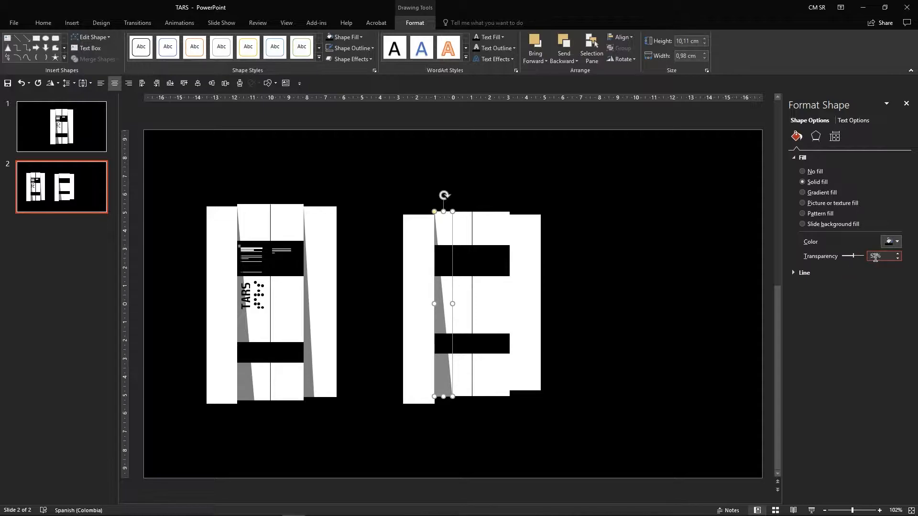
{"action": "left_click_drag", "start_coordinate": [888, 258], "coordinate": [826, 258]}
{"action": "type", "text": "50"}
{"action": "key", "text": "Return"}
{"action": "left_click", "coordinate": [620, 281]}
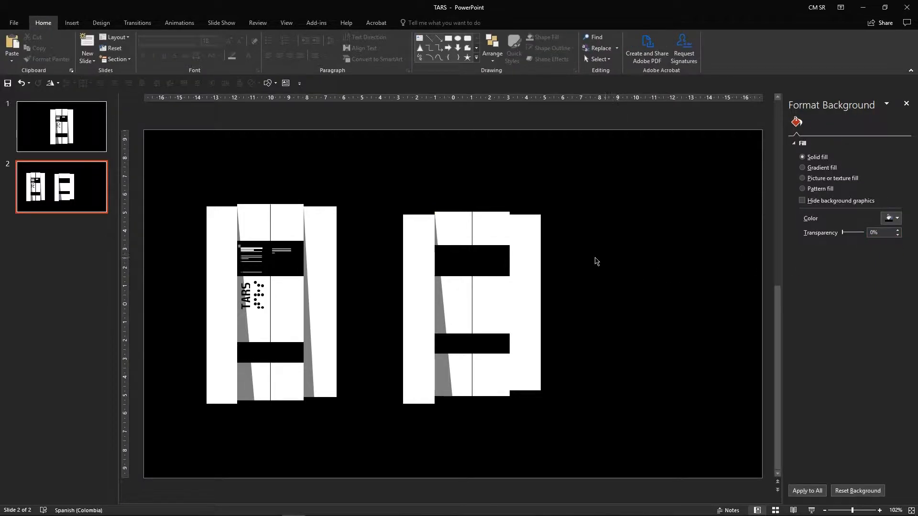
Step: Duplicate the translucent triangle to the right edge of the white pair and flip it to fit the gap
{"action": "left_click", "coordinate": [435, 299]}
{"action": "left_click_drag", "start_coordinate": [441, 295], "coordinate": [516, 292]}
{"action": "left_click_drag", "start_coordinate": [519, 396], "coordinate": [520, 391]}
{"action": "left_click_drag", "start_coordinate": [527, 301], "coordinate": [519, 301]}
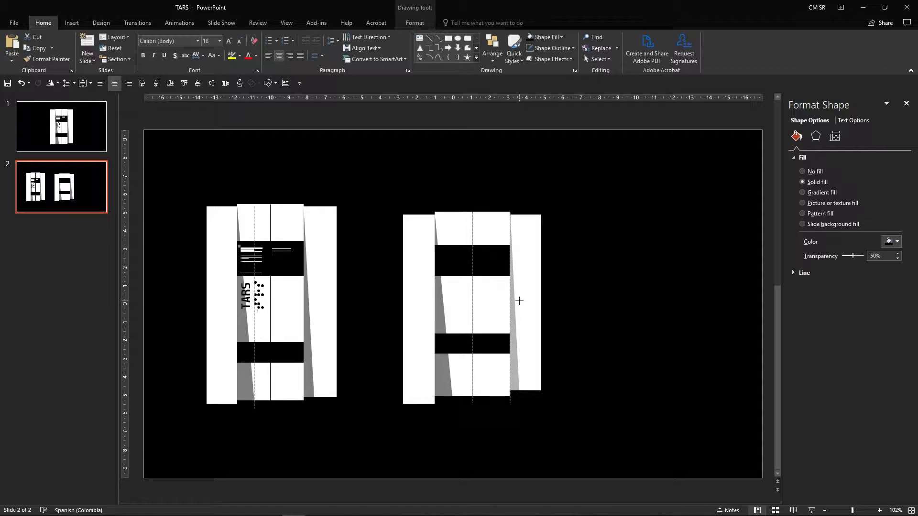
{"action": "left_click", "coordinate": [613, 295]}
{"action": "left_click", "coordinate": [512, 309]}
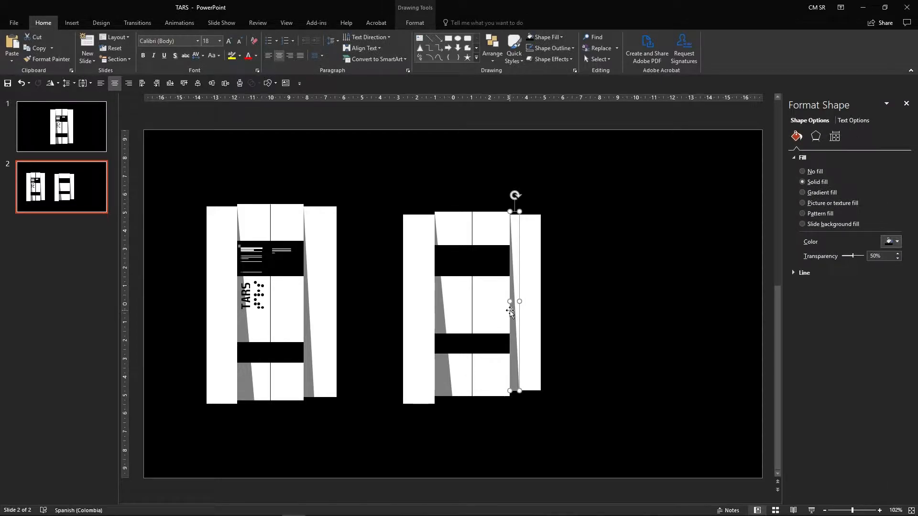
{"action": "left_click", "coordinate": [631, 303]}
{"action": "left_click", "coordinate": [520, 303]}
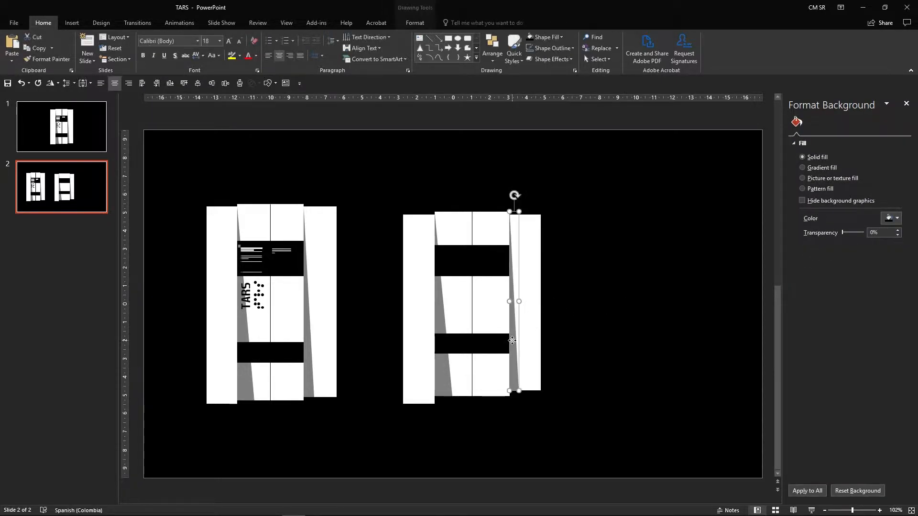
{"action": "left_click", "coordinate": [596, 301]}
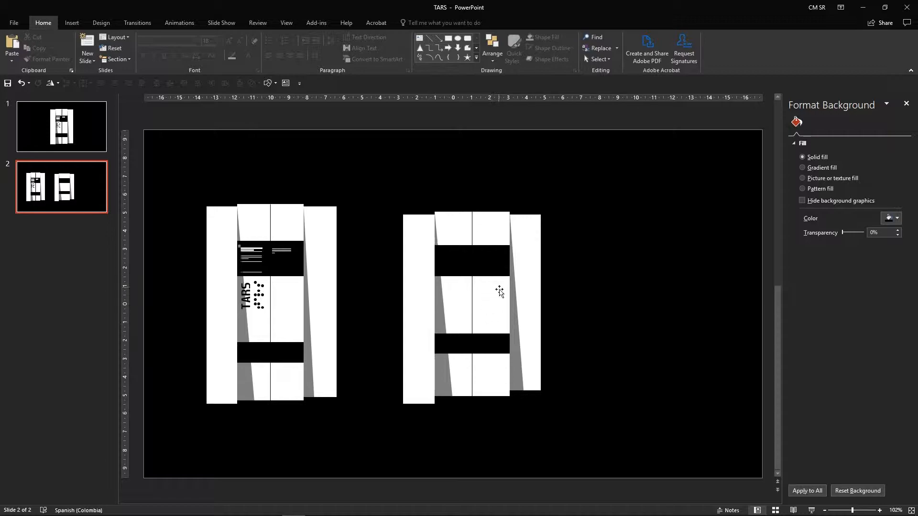
Step: Group all shapes of the second robot and nudge the group slightly upward
{"action": "left_click_drag", "start_coordinate": [581, 203], "coordinate": [375, 445]}
{"action": "key", "text": "ctrl+g"}
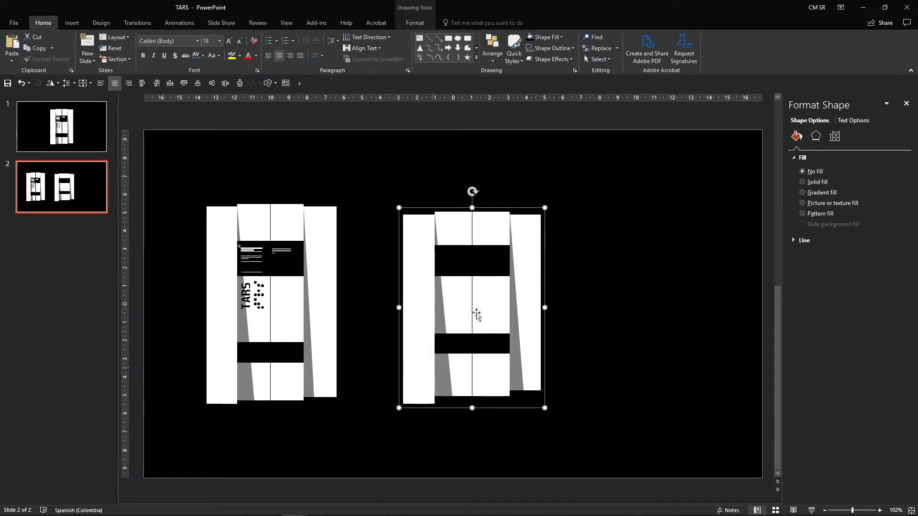
{"action": "mouse_move", "coordinate": [472, 208]}
{"action": "left_mouse_down"}
{"action": "mouse_move", "coordinate": [473, 193]}
{"action": "mouse_move", "coordinate": [473, 204]}
{"action": "left_mouse_up"}
{"action": "left_click", "coordinate": [599, 219]}
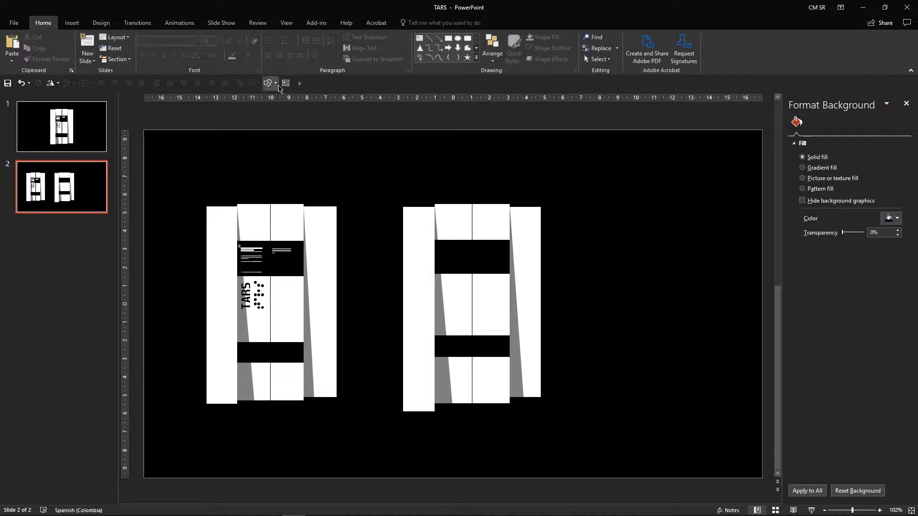
Step: Paste the copied shapes and arrange them as three horizontal white lines to the right of the second robot
{"action": "left_click", "coordinate": [462, 216]}
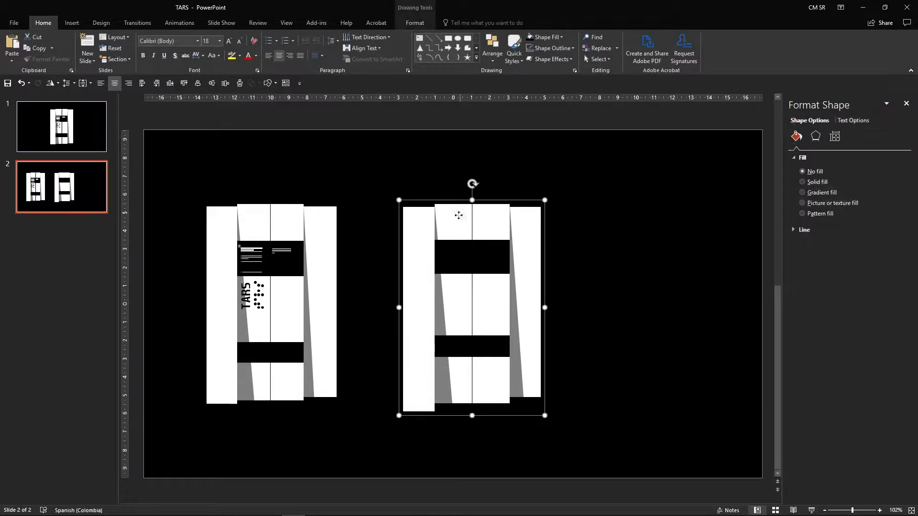
{"action": "left_click", "coordinate": [420, 233]}
{"action": "left_click", "coordinate": [577, 227]}
{"action": "key", "text": "ctrl+v"}
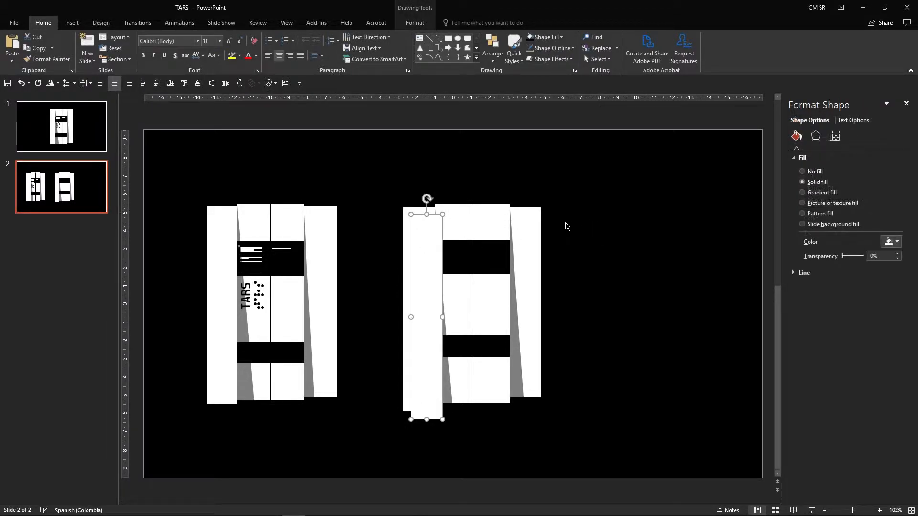
{"action": "left_click_drag", "start_coordinate": [422, 224], "coordinate": [636, 186]}
{"action": "left_click_drag", "start_coordinate": [634, 153], "coordinate": [728, 283]}
{"action": "left_click_drag", "start_coordinate": [654, 259], "coordinate": [672, 228]}
{"action": "left_click_drag", "start_coordinate": [549, 231], "coordinate": [600, 232]}
{"action": "left_click_drag", "start_coordinate": [665, 237], "coordinate": [699, 232]}
{"action": "left_click", "coordinate": [654, 246]}
{"action": "left_click", "coordinate": [662, 217]}
{"action": "left_click", "coordinate": [641, 230]}
{"action": "left_click", "coordinate": [686, 260]}
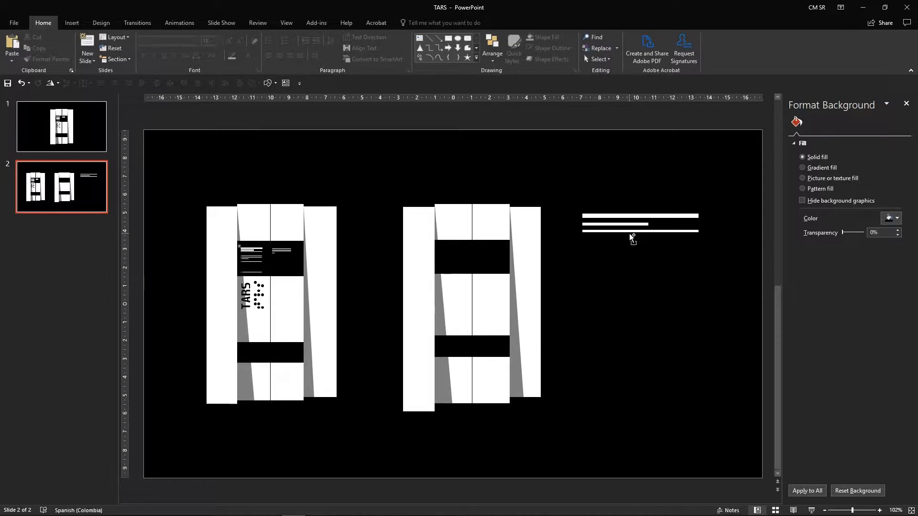
Step: Duplicate the three white lines just below the originals
{"action": "left_click_drag", "start_coordinate": [705, 250], "coordinate": [552, 165]}
{"action": "left_click_drag", "start_coordinate": [607, 219], "coordinate": [603, 245]}
{"action": "left_click", "coordinate": [598, 278]}
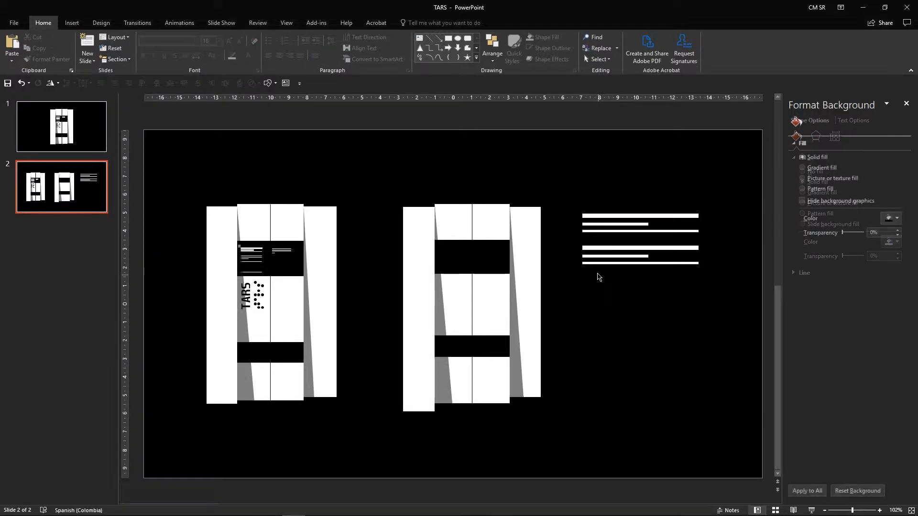
Step: Group the duplicated lines and move the group slightly up
{"action": "mouse_move", "coordinate": [726, 282]}
{"action": "left_mouse_down"}
{"action": "mouse_move", "coordinate": [578, 233]}
{"action": "mouse_move", "coordinate": [570, 240]}
{"action": "left_mouse_up"}
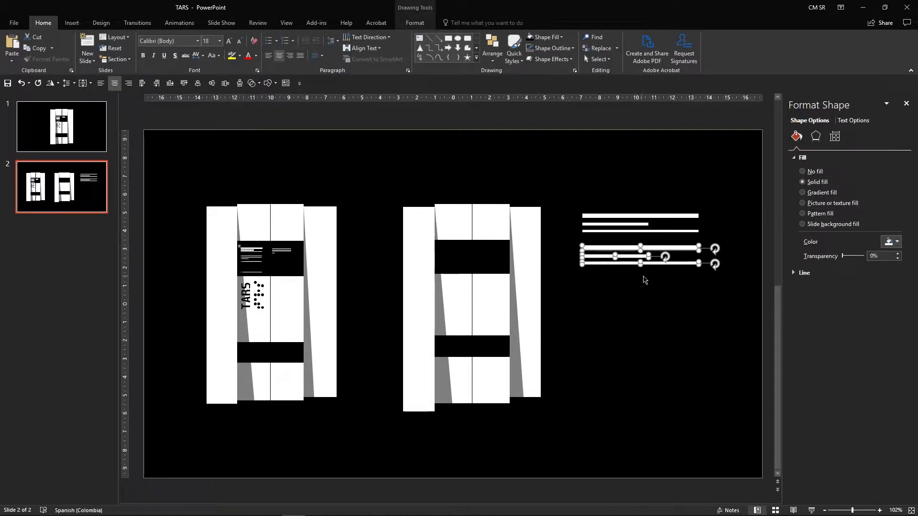
{"action": "key", "text": "ctrl+g"}
{"action": "left_click_drag", "start_coordinate": [642, 271], "coordinate": [643, 260]}
{"action": "left_click", "coordinate": [643, 276]}
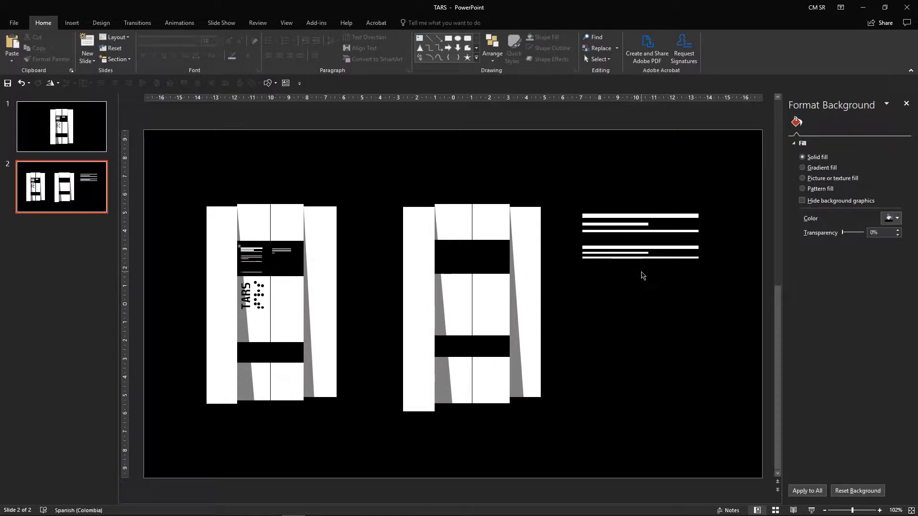
Step: Duplicate one long line from the lower group to a position below it
{"action": "left_click", "coordinate": [673, 261]}
{"action": "left_click", "coordinate": [673, 259]}
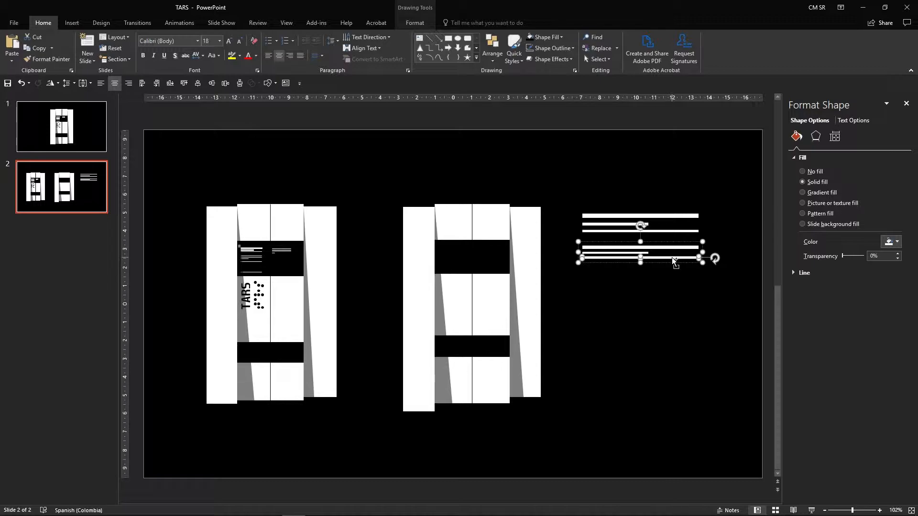
{"action": "left_click_drag", "start_coordinate": [673, 260], "coordinate": [668, 277]}
{"action": "left_click", "coordinate": [668, 287]}
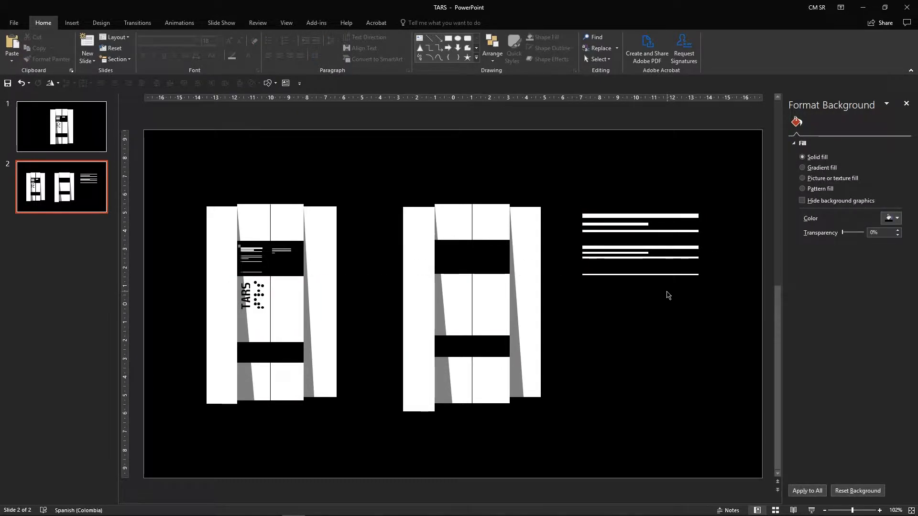
Step: Duplicate that single line again further down
{"action": "left_click", "coordinate": [670, 274]}
{"action": "left_click", "coordinate": [669, 274]}
{"action": "left_click_drag", "start_coordinate": [670, 275], "coordinate": [672, 303]}
{"action": "left_click", "coordinate": [676, 317]}
Step: Group all the lines and duplicate the group to the right
{"action": "left_click_drag", "start_coordinate": [714, 330], "coordinate": [561, 183]}
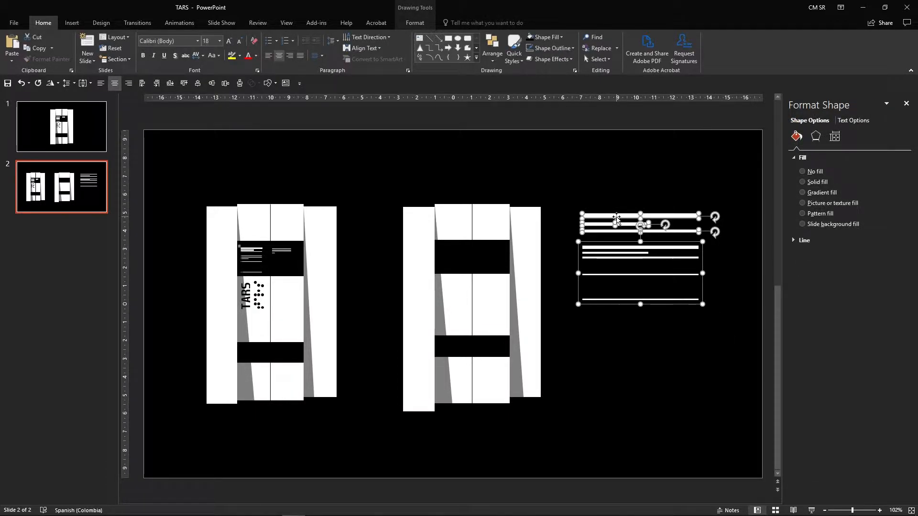
{"action": "key", "text": "ctrl+g"}
{"action": "left_click_drag", "start_coordinate": [581, 176], "coordinate": [707, 185]}
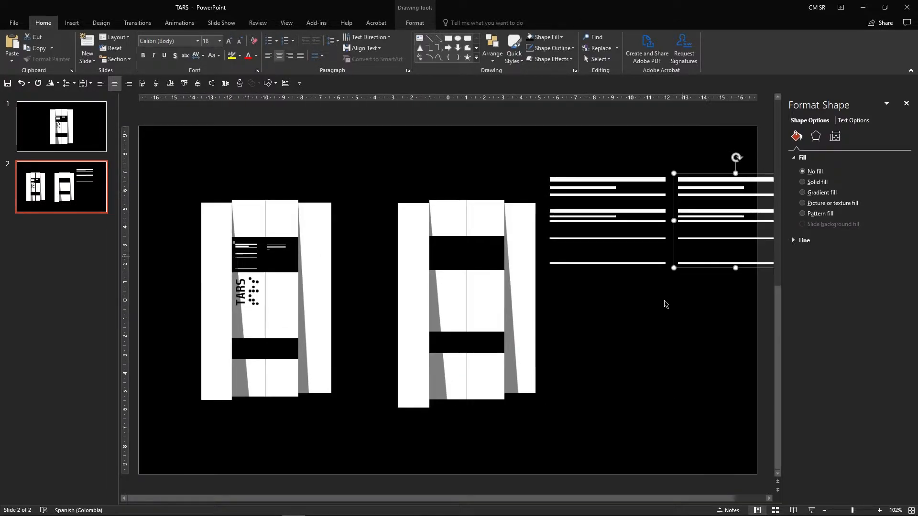
Step: Ungroup the right copy and delete all but its top three lines
{"action": "left_click", "coordinate": [671, 417]}
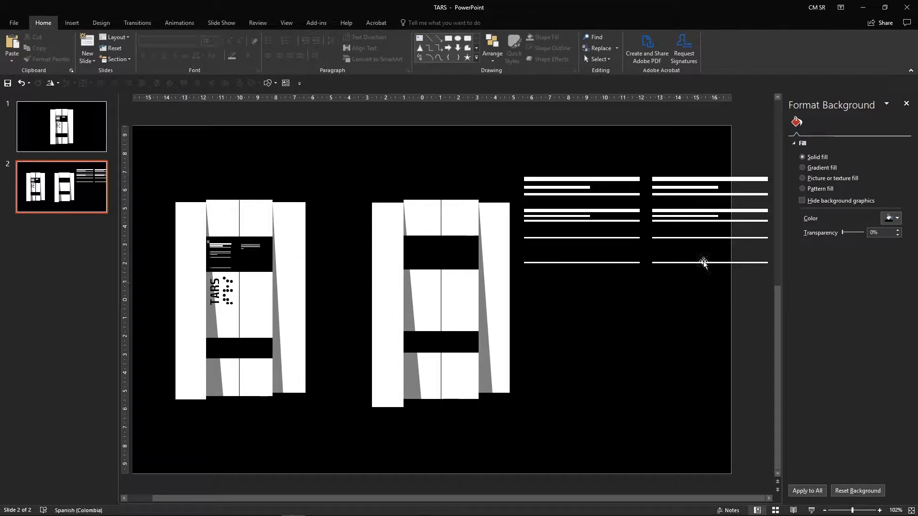
{"action": "left_click", "coordinate": [713, 229]}
{"action": "right_click", "coordinate": [710, 216]}
{"action": "mouse_move", "coordinate": [746, 276]}
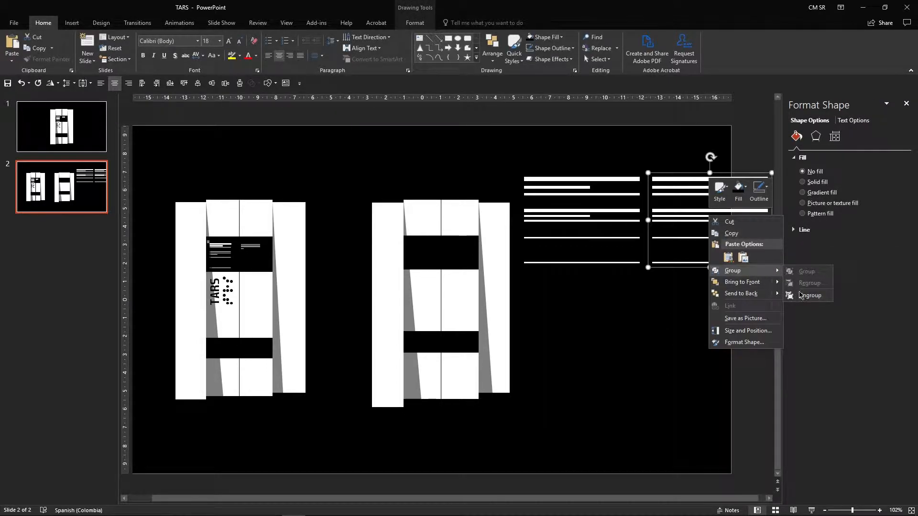
{"action": "left_click", "coordinate": [803, 293]}
{"action": "left_click", "coordinate": [713, 323]}
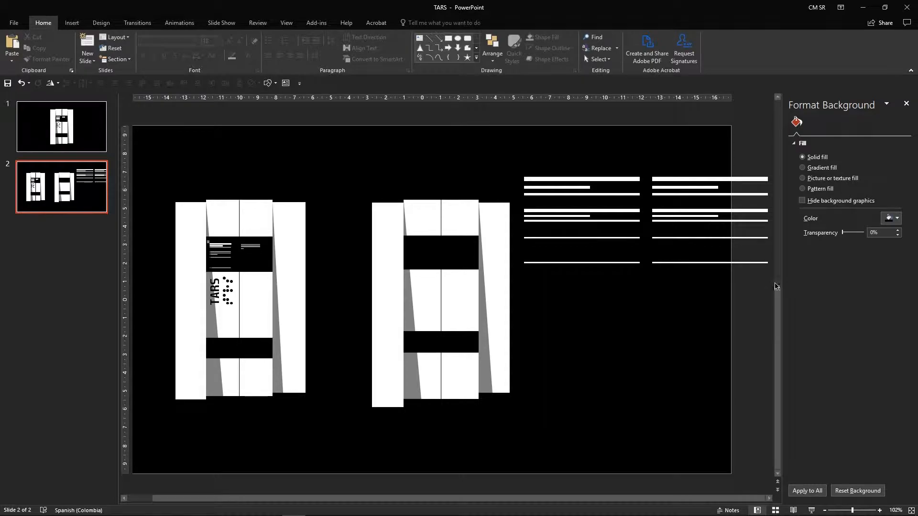
{"action": "left_click_drag", "start_coordinate": [647, 282], "coordinate": [784, 195]}
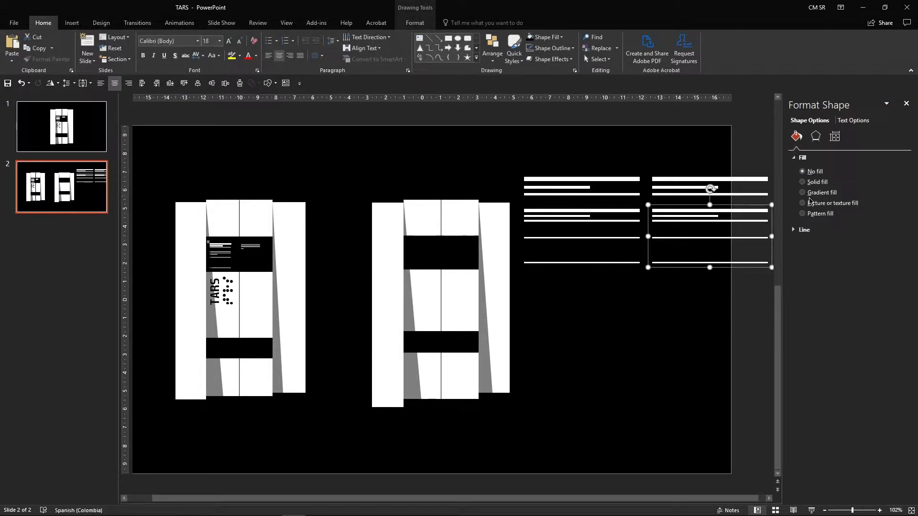
{"action": "key", "text": "Delete"}
Step: Lengthen the short middle line of the right copy to full width
{"action": "left_click", "coordinate": [707, 188]}
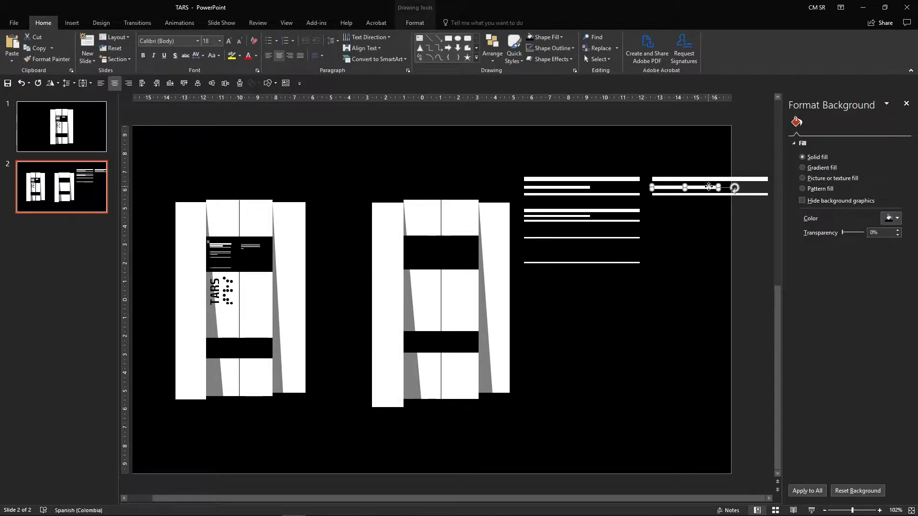
{"action": "left_click_drag", "start_coordinate": [718, 187], "coordinate": [766, 186]}
{"action": "left_click", "coordinate": [353, 259]}
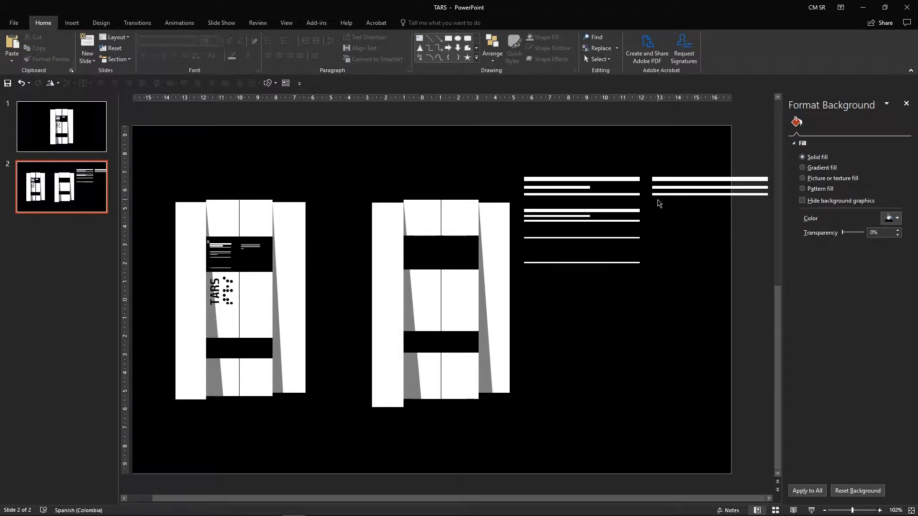
Step: Duplicate the bottom line of the right copy slightly below it
{"action": "left_click_drag", "start_coordinate": [684, 194], "coordinate": [684, 202]}
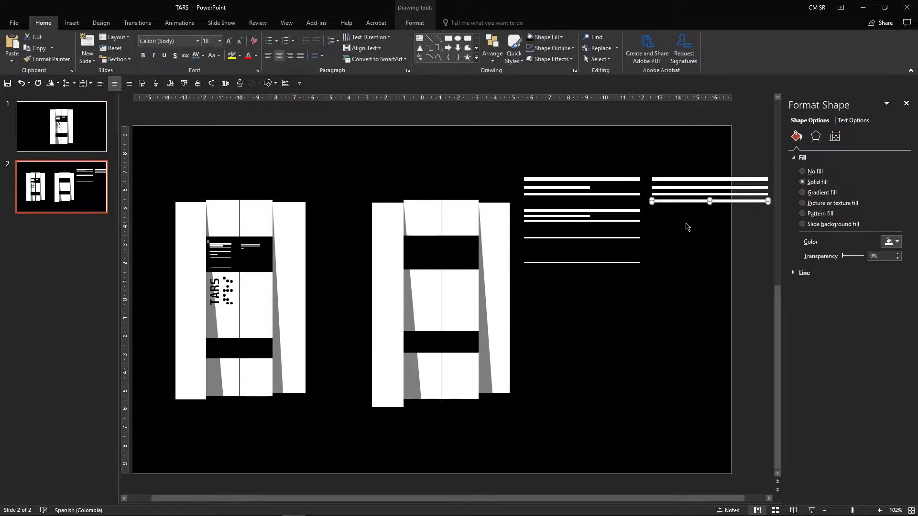
{"action": "left_click", "coordinate": [687, 226]}
Step: Group the four right-hand lines and move the group slightly up
{"action": "left_click_drag", "start_coordinate": [773, 221], "coordinate": [650, 164]}
{"action": "right_click", "coordinate": [675, 183]}
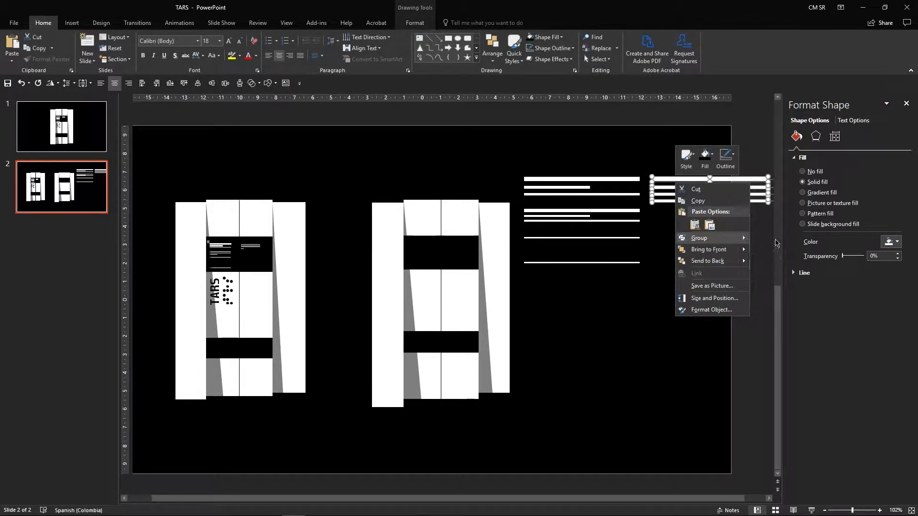
{"action": "left_click", "coordinate": [751, 235]}
{"action": "left_click_drag", "start_coordinate": [711, 207], "coordinate": [711, 197]}
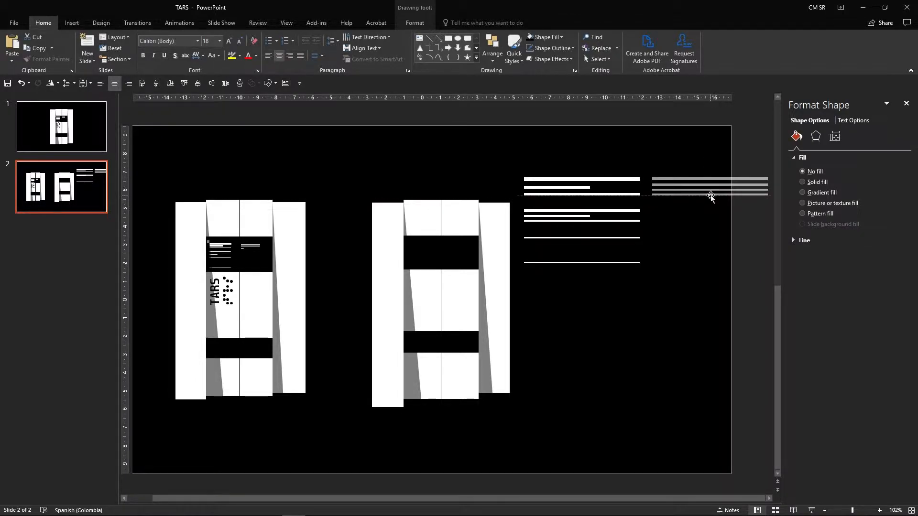
{"action": "left_click", "coordinate": [724, 225]}
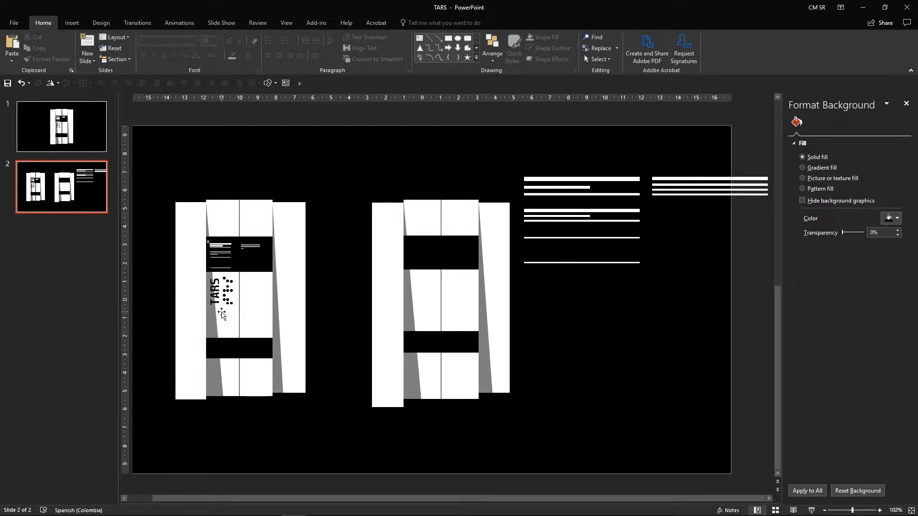
Step: Draw a small oval below the lines at the right of the slide
{"action": "left_click", "coordinate": [269, 84]}
{"action": "left_click", "coordinate": [304, 108]}
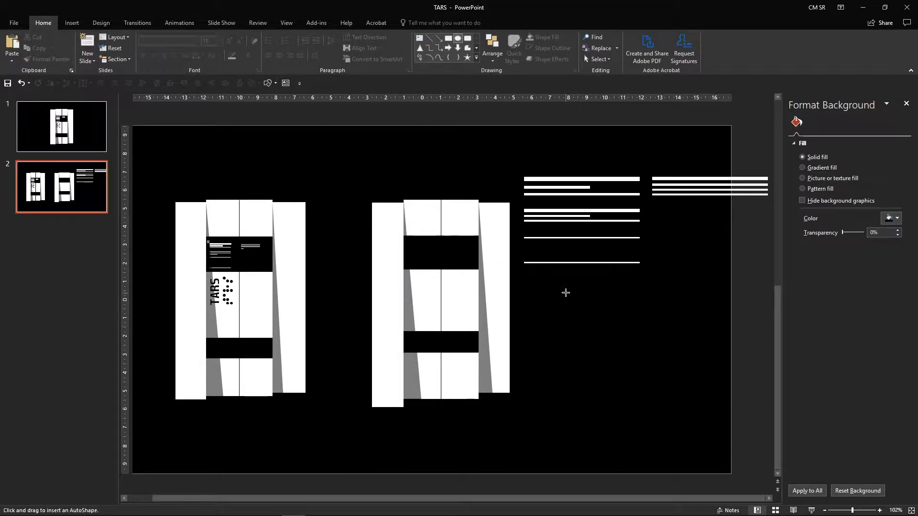
{"action": "left_click_drag", "start_coordinate": [532, 282], "coordinate": [545, 295]}
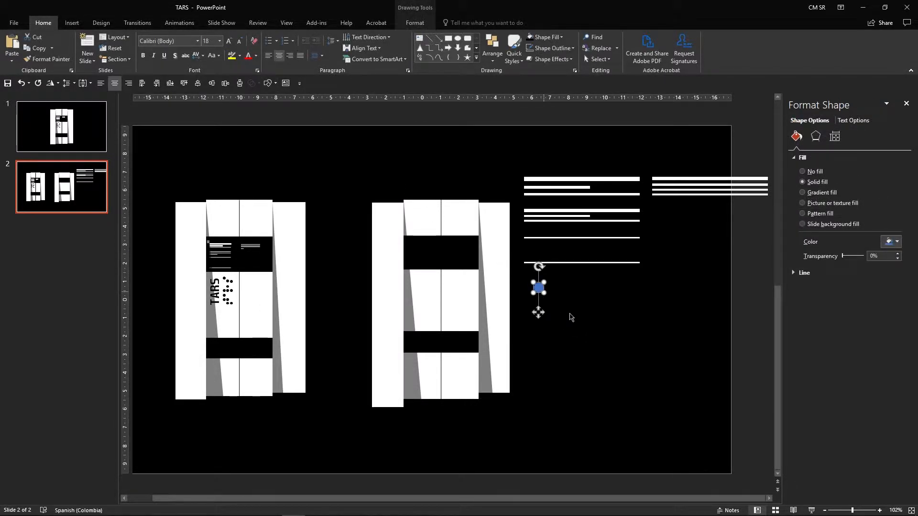
{"action": "left_click", "coordinate": [71, 22]}
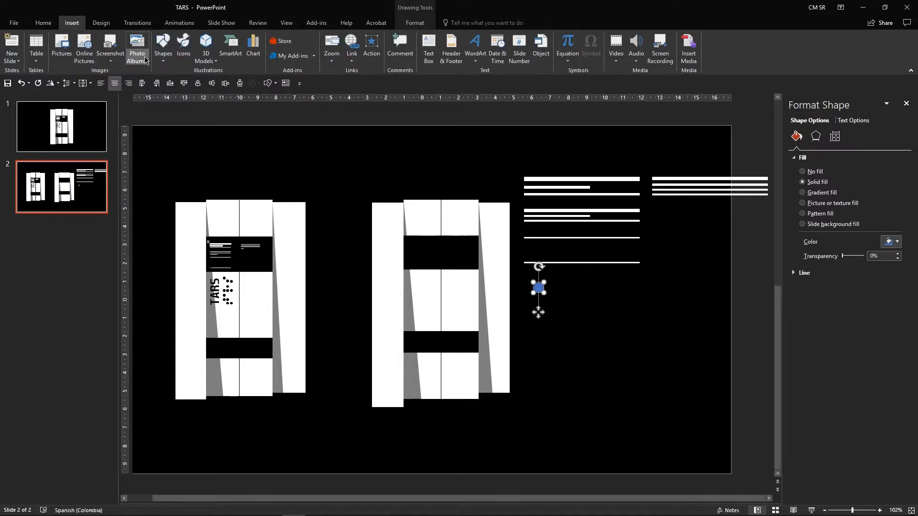
{"action": "left_click", "coordinate": [163, 48]}
{"action": "left_click", "coordinate": [649, 318]}
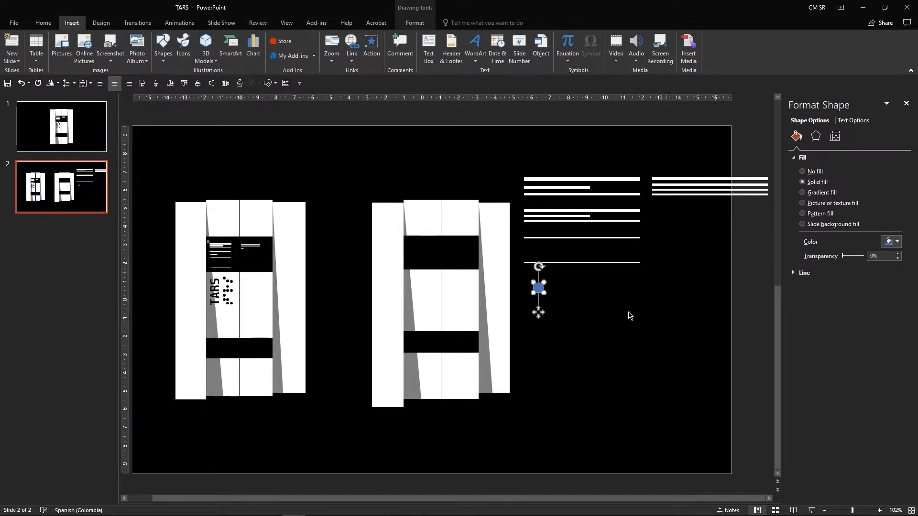
Step: Remove the small circle's outline and fill it white
{"action": "right_click", "coordinate": [545, 290]}
{"action": "left_click", "coordinate": [596, 264]}
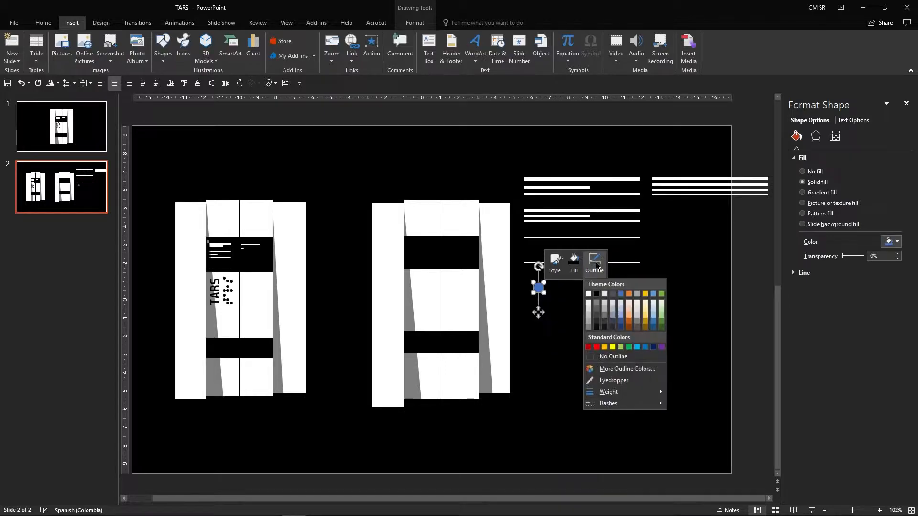
{"action": "left_click", "coordinate": [623, 358]}
{"action": "left_click", "coordinate": [575, 351]}
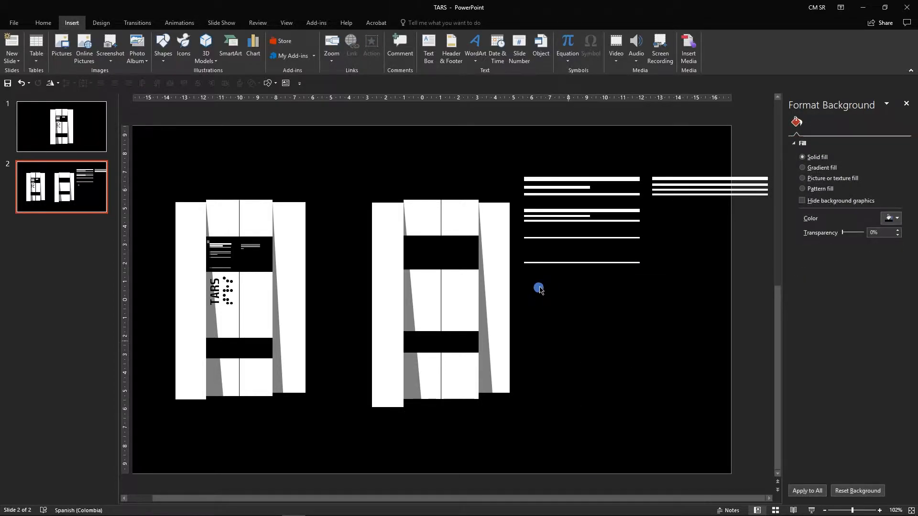
{"action": "left_click", "coordinate": [539, 287]}
{"action": "right_click", "coordinate": [539, 287]}
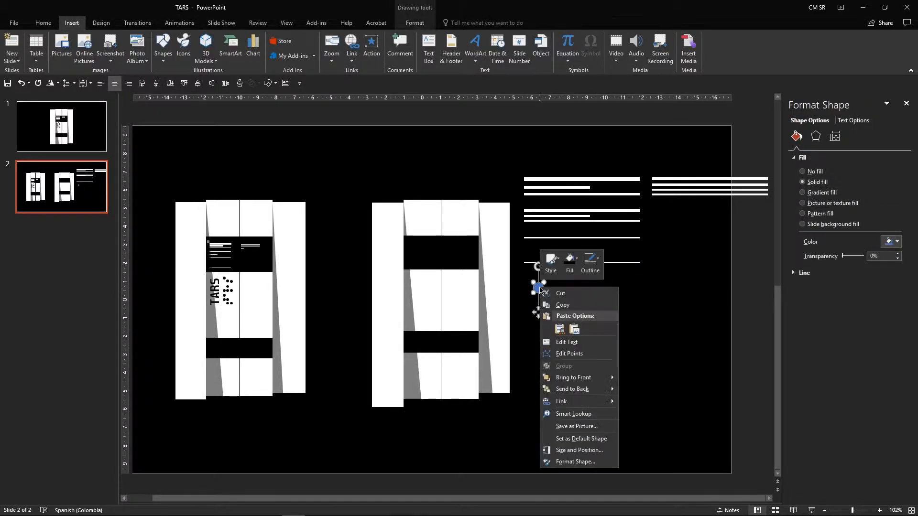
{"action": "left_click", "coordinate": [570, 262]}
{"action": "left_click", "coordinate": [565, 293]}
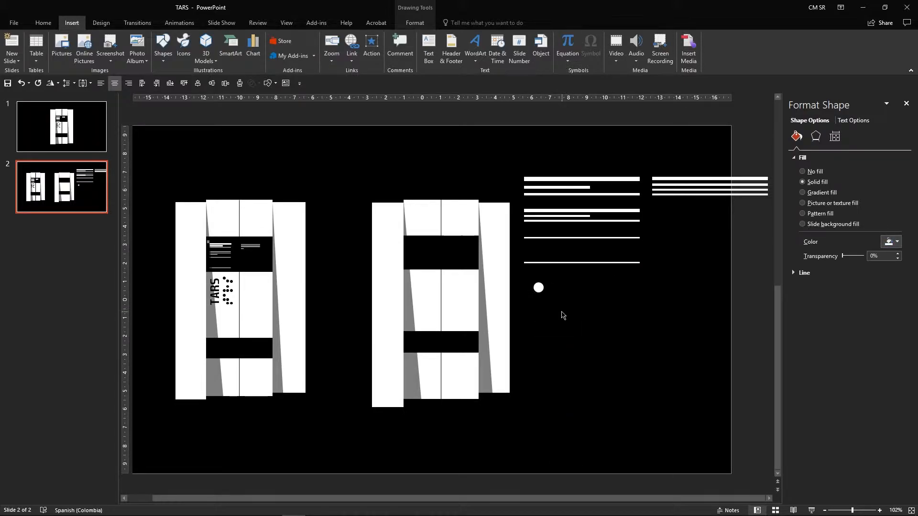
Step: Duplicate the circle several times to arrange a dot pattern below the lines
{"action": "left_click", "coordinate": [564, 314]}
{"action": "mouse_move", "coordinate": [538, 288]}
{"action": "left_mouse_down"}
{"action": "mouse_move", "coordinate": [539, 306]}
{"action": "mouse_move", "coordinate": [571, 302]}
{"action": "mouse_move", "coordinate": [551, 317]}
{"action": "mouse_move", "coordinate": [552, 330]}
{"action": "mouse_move", "coordinate": [540, 328]}
{"action": "mouse_move", "coordinate": [567, 331]}
{"action": "left_mouse_up"}
{"action": "left_click", "coordinate": [578, 321]}
{"action": "left_click", "coordinate": [605, 334]}
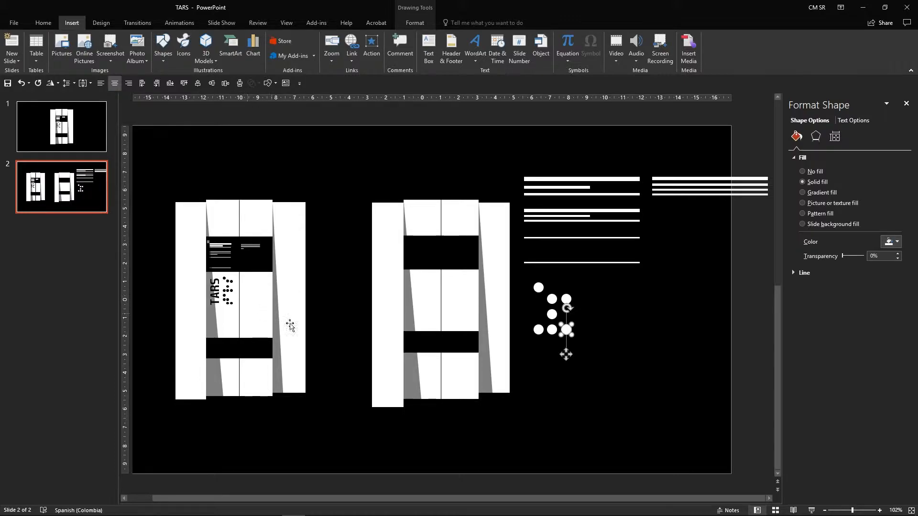
{"action": "left_click", "coordinate": [544, 382]}
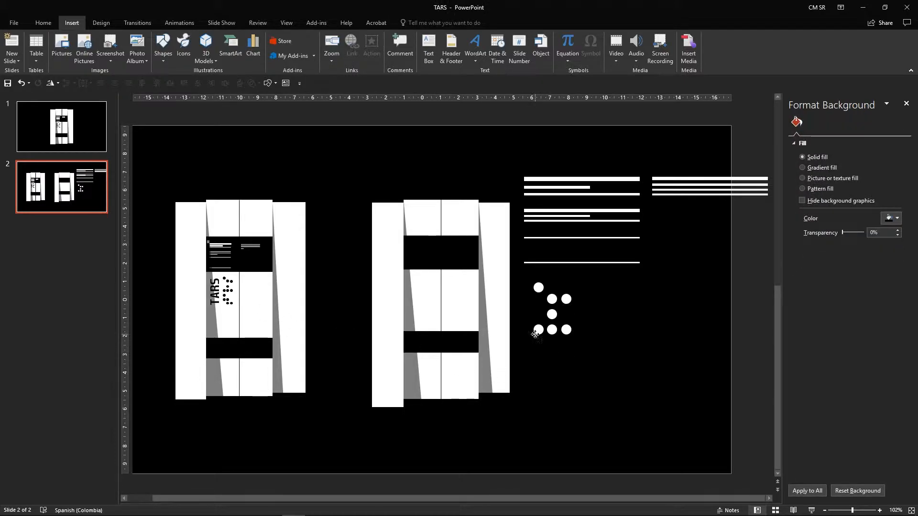
Step: Copy the lower part of the dot pattern further down to extend it
{"action": "left_click", "coordinate": [538, 330]}
{"action": "left_click_drag", "start_coordinate": [538, 334], "coordinate": [566, 372]}
{"action": "left_click", "coordinate": [615, 367]}
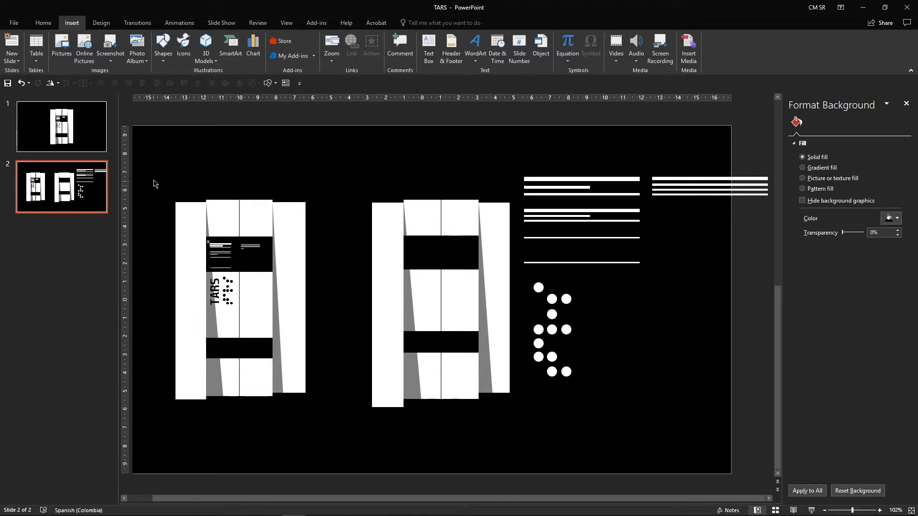
Step: Insert a text box above the robots reading TARS and make its text white
{"action": "left_click", "coordinate": [286, 84]}
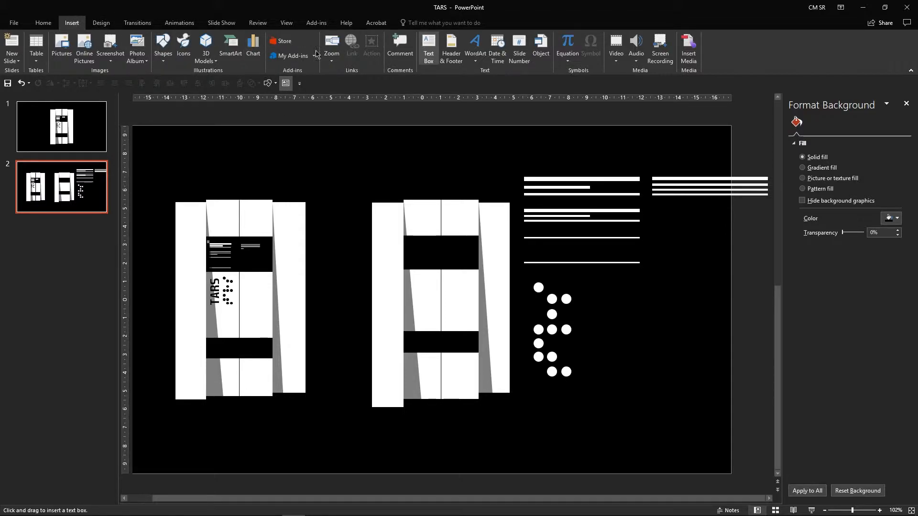
{"action": "left_click", "coordinate": [431, 49]}
{"action": "left_click", "coordinate": [429, 48]}
{"action": "left_click_drag", "start_coordinate": [289, 158], "coordinate": [412, 178]}
{"action": "type", "text": "T"}
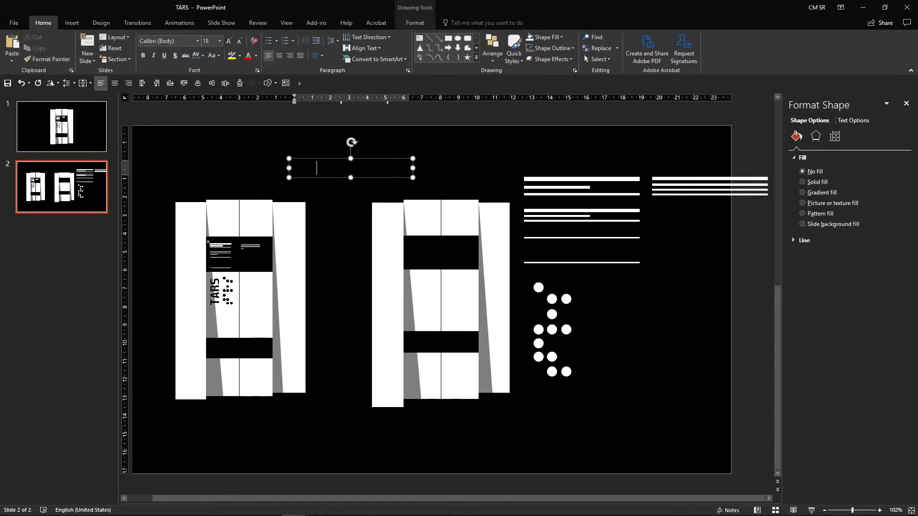
{"action": "key", "text": "ctrl+a"}
{"action": "left_click", "coordinate": [255, 55]}
{"action": "left_click", "coordinate": [249, 78]}
Step: Shrink the TARS text box and center its text
{"action": "left_click_drag", "start_coordinate": [413, 168], "coordinate": [352, 151]}
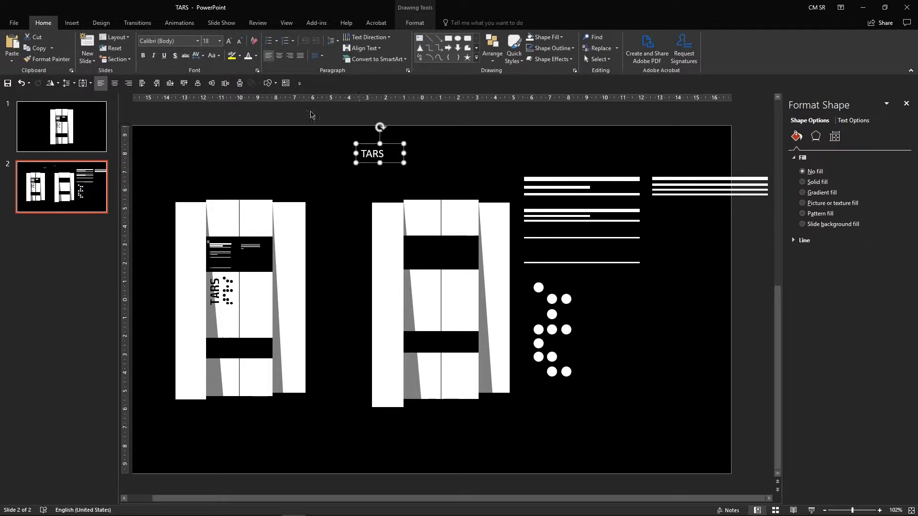
{"action": "left_click", "coordinate": [281, 57]}
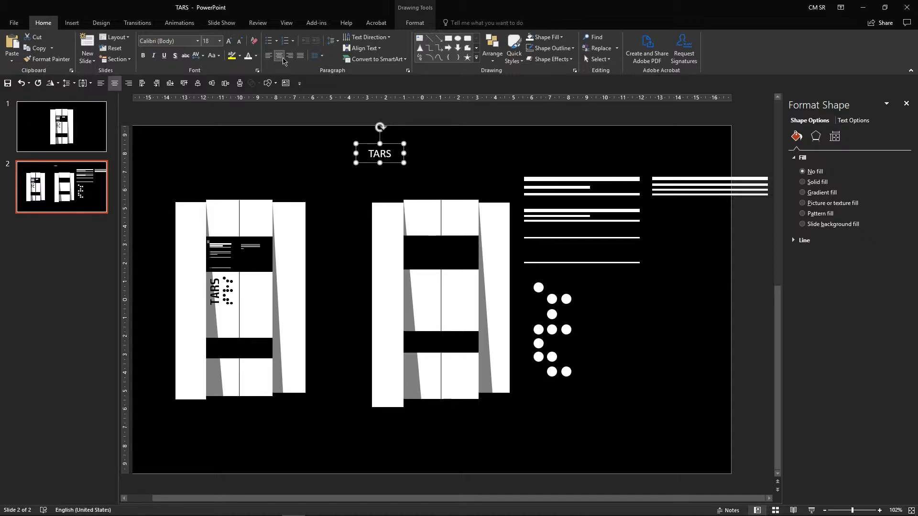
Step: Set the TARS text to Agency FB, enlarge it to 44 pt and widen its box
{"action": "left_click", "coordinate": [198, 41]}
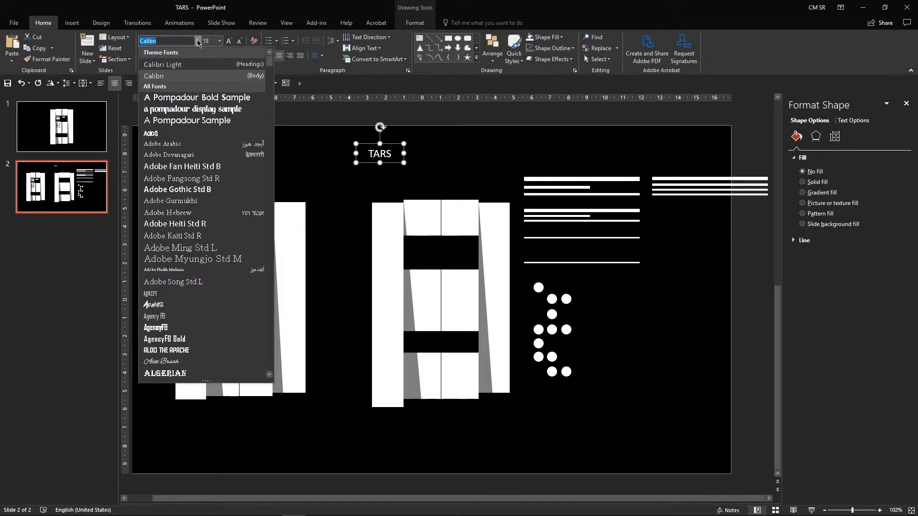
{"action": "left_click", "coordinate": [199, 316]}
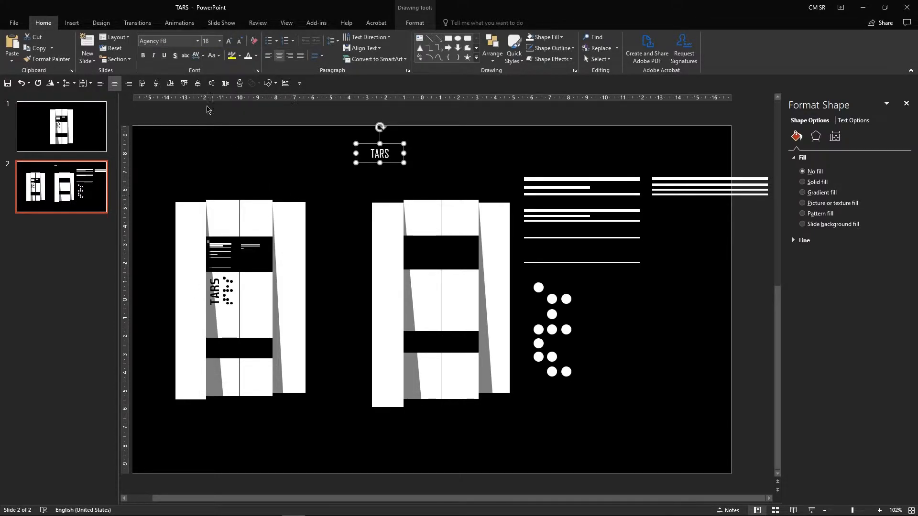
{"action": "left_click", "coordinate": [229, 41]}
{"action": "left_click", "coordinate": [229, 41]}
{"action": "left_click", "coordinate": [229, 42]}
{"action": "left_click", "coordinate": [229, 41]}
{"action": "left_click", "coordinate": [229, 41]}
{"action": "left_click", "coordinate": [229, 41]}
{"action": "left_click", "coordinate": [229, 41]}
{"action": "left_click_drag", "start_coordinate": [404, 181], "coordinate": [447, 181]}
{"action": "left_click", "coordinate": [282, 128]}
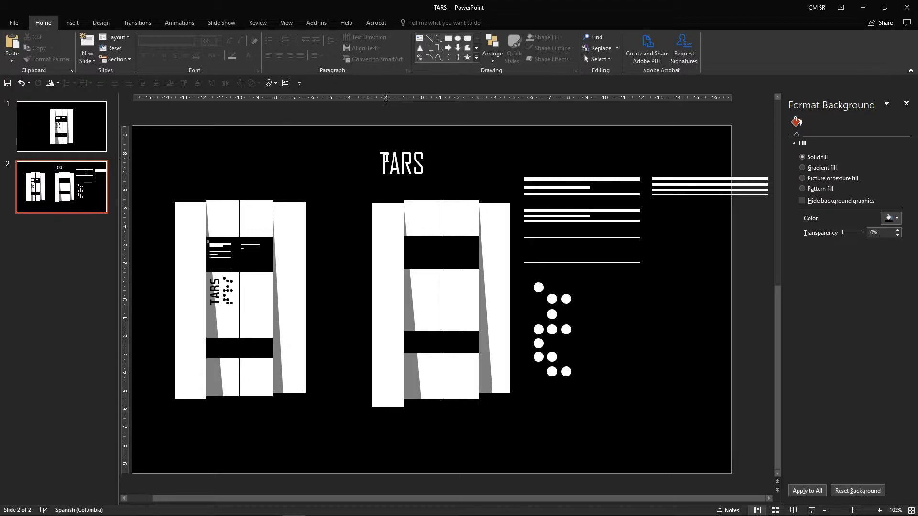
Step: Draw a rectangle covering the TARS text box
{"action": "left_click", "coordinate": [385, 157]}
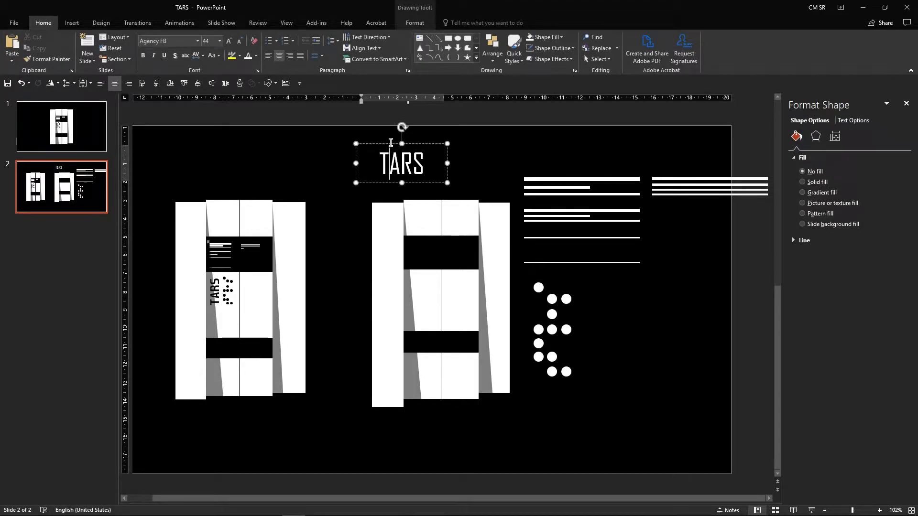
{"action": "left_click", "coordinate": [270, 85]}
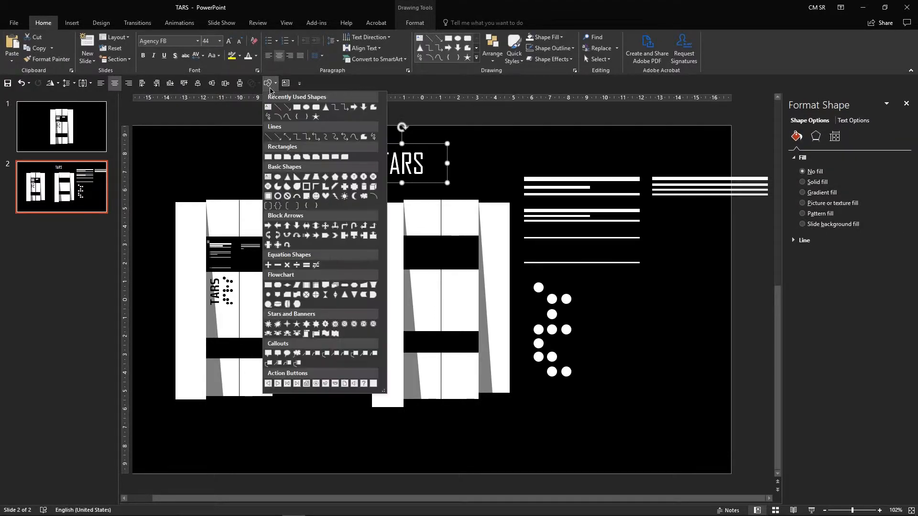
{"action": "left_click", "coordinate": [297, 107]}
{"action": "left_click_drag", "start_coordinate": [355, 141], "coordinate": [466, 186]}
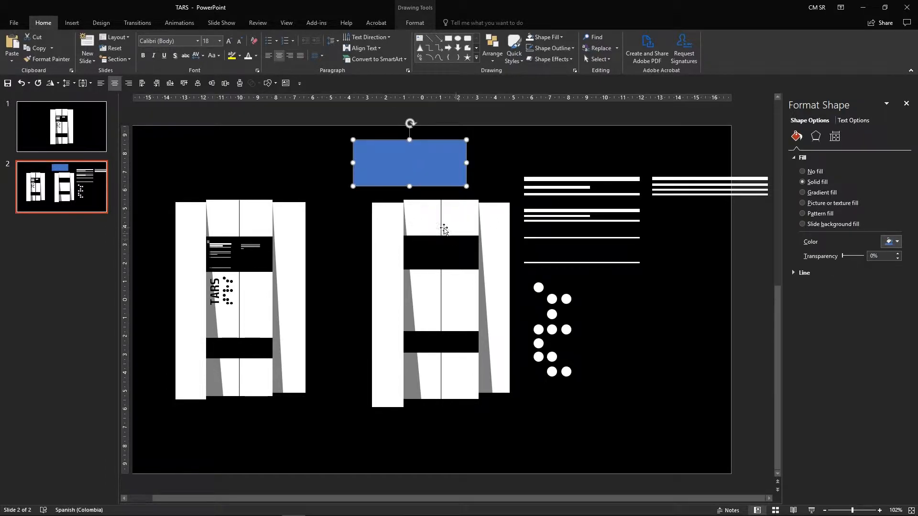
Step: Send the rectangle behind the text and narrow it slightly
{"action": "right_click", "coordinate": [422, 164]}
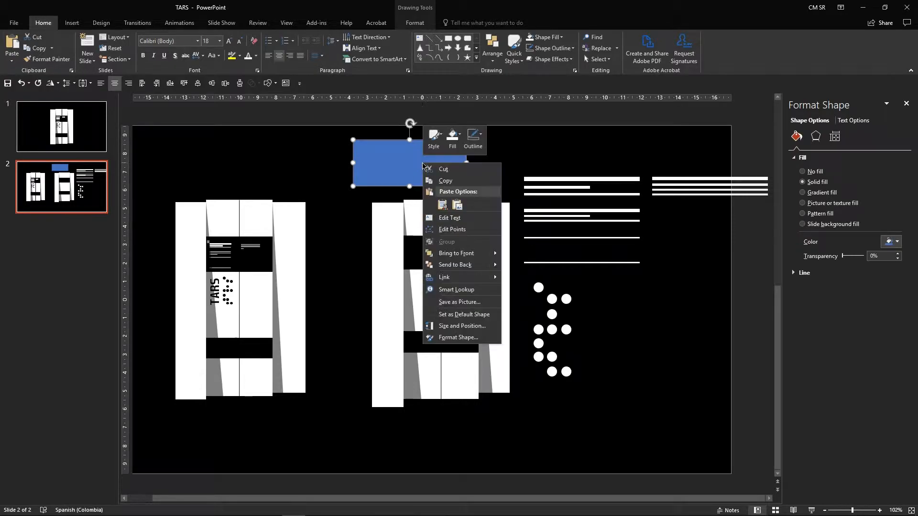
{"action": "left_click", "coordinate": [476, 269]}
{"action": "left_click_drag", "start_coordinate": [466, 163], "coordinate": [451, 163]}
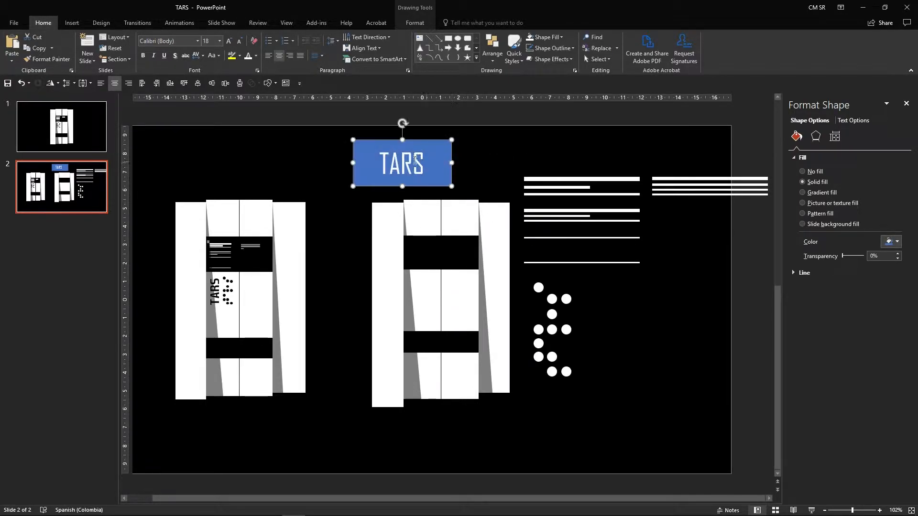
Step: Select the text and rectangle together and merge them with Intersect to turn TARS into a shape
{"action": "left_click", "coordinate": [405, 159], "text": "shift"}
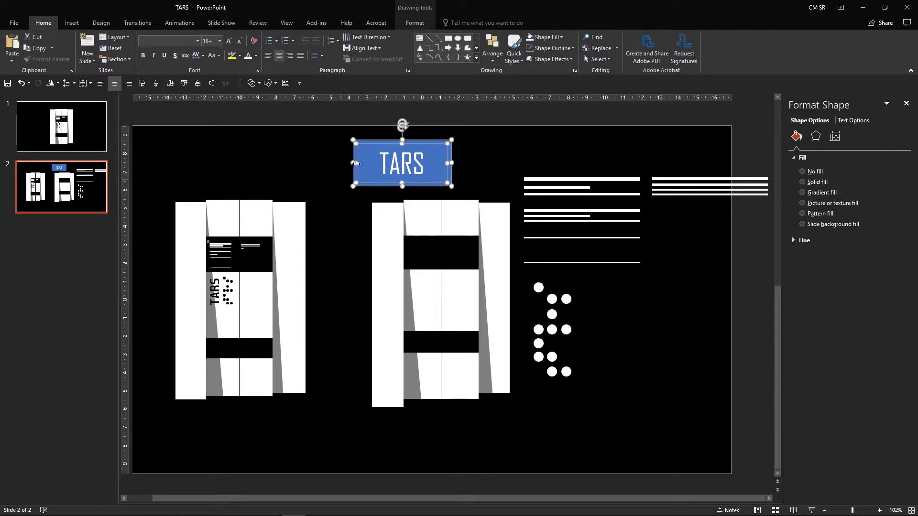
{"action": "left_click", "coordinate": [415, 26]}
{"action": "left_click", "coordinate": [117, 59]}
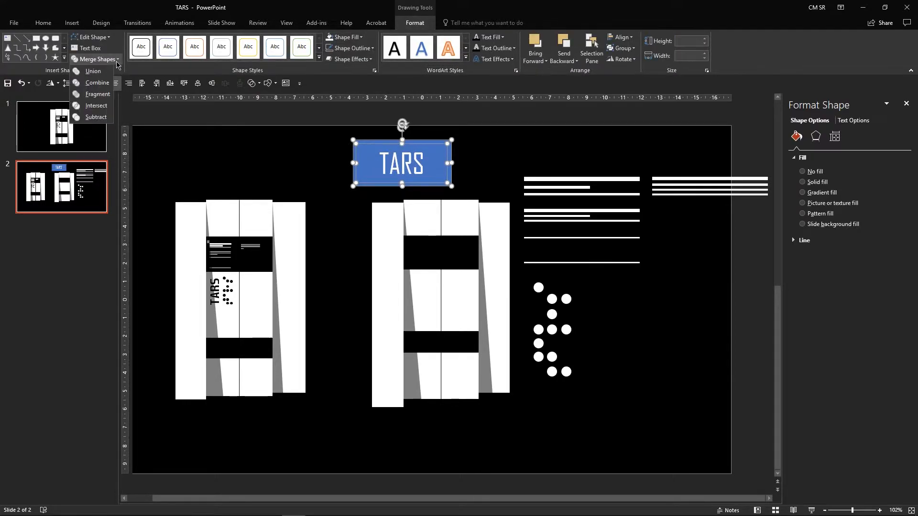
{"action": "left_click", "coordinate": [95, 106]}
Step: Remove the TARS shape's outline and fill it light gray
{"action": "right_click", "coordinate": [414, 168]}
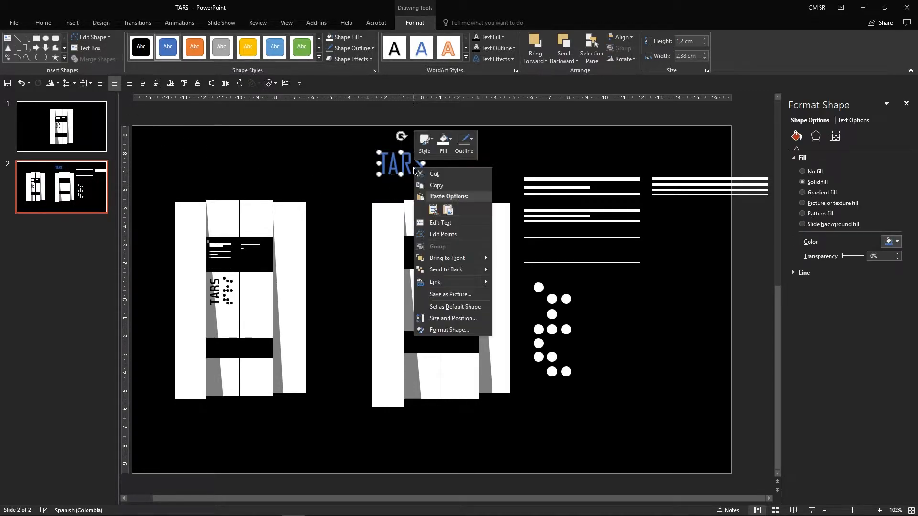
{"action": "left_click", "coordinate": [466, 143]}
{"action": "left_click", "coordinate": [493, 237]}
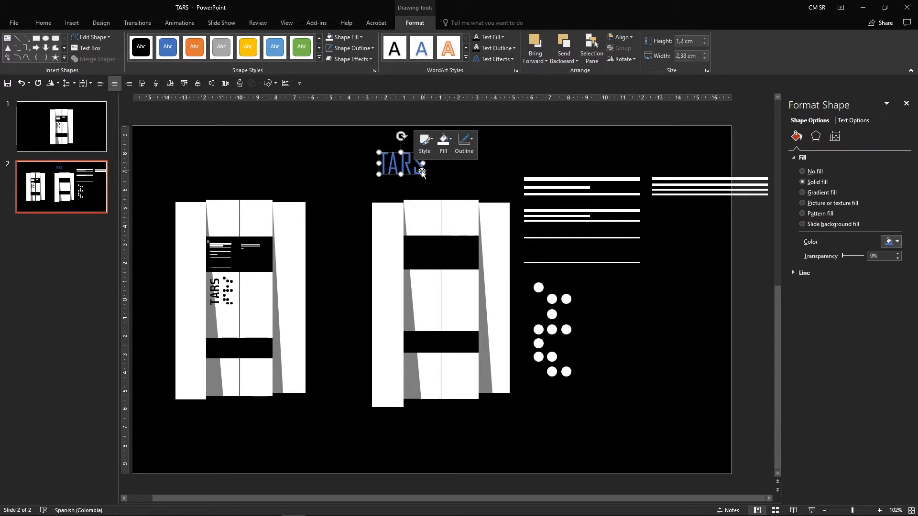
{"action": "left_click", "coordinate": [444, 144]}
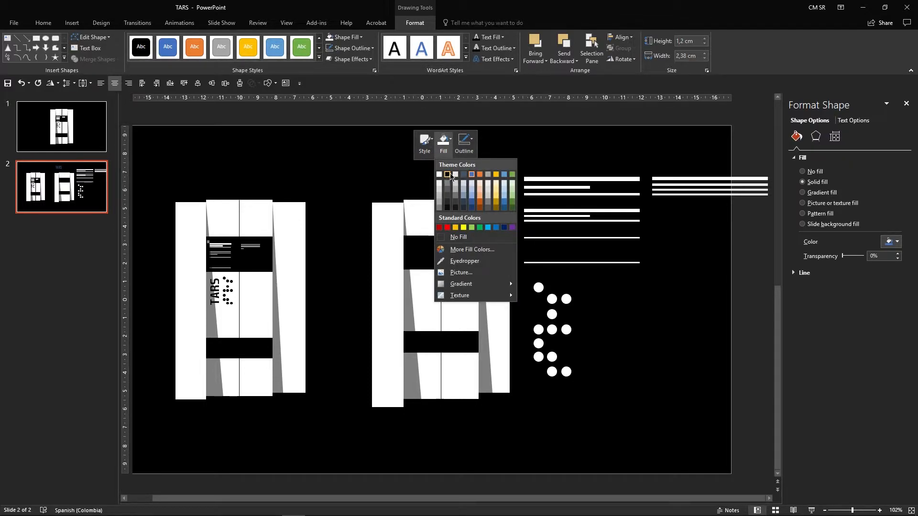
{"action": "left_click", "coordinate": [439, 195]}
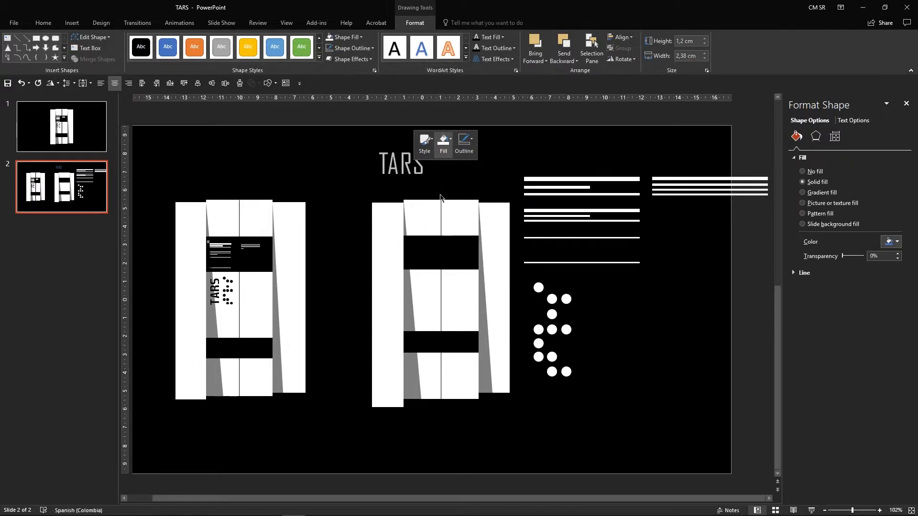
Step: Move the TARS shape onto the right robot's central panel and bring it to front
{"action": "left_click", "coordinate": [391, 182]}
{"action": "left_click_drag", "start_coordinate": [400, 165], "coordinate": [434, 292]}
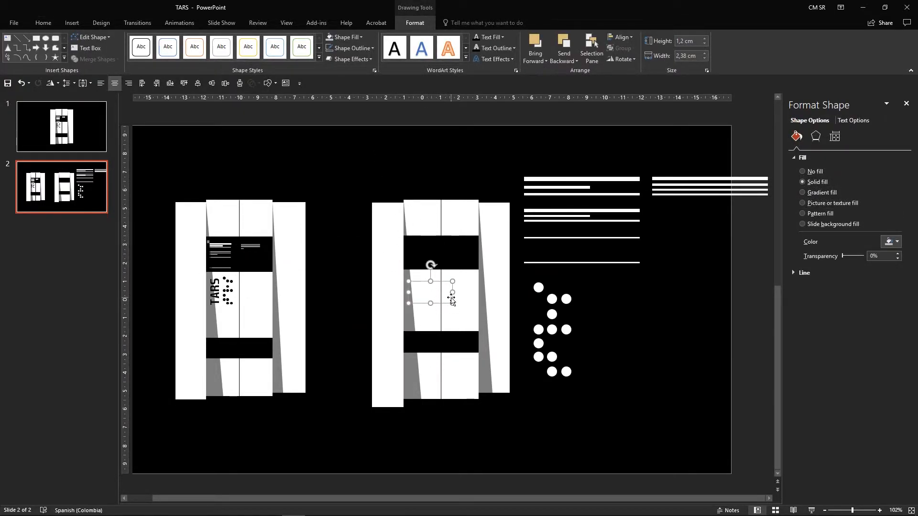
{"action": "right_click", "coordinate": [452, 299]}
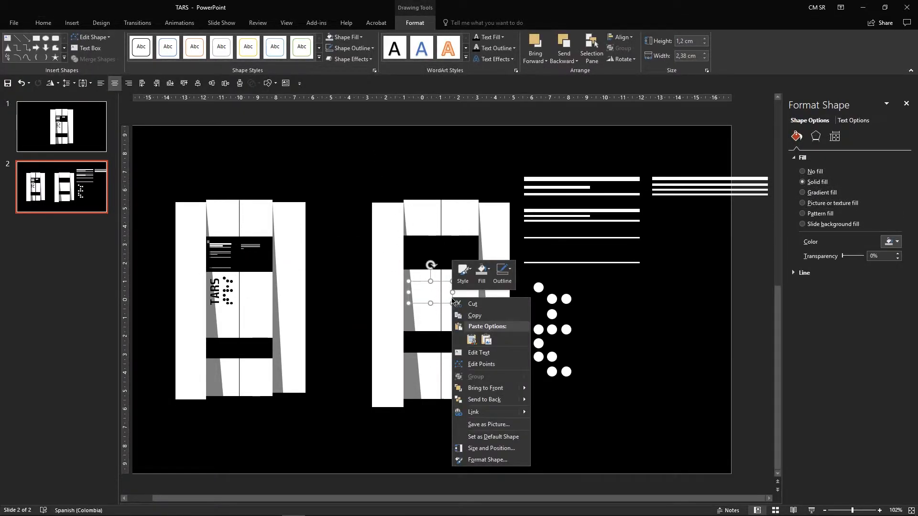
{"action": "left_click", "coordinate": [493, 387]}
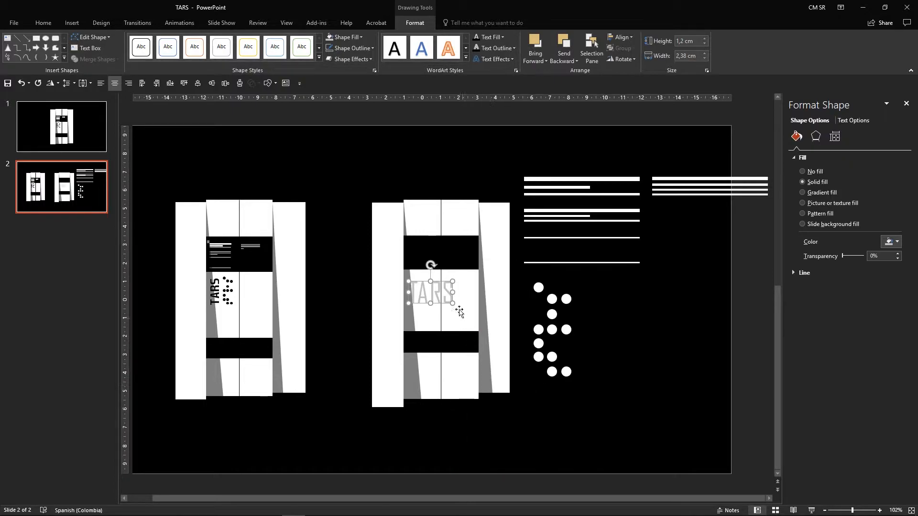
Step: Rotate the TARS shape vertical, shrink it and place it near the panel's left edge
{"action": "left_click_drag", "start_coordinate": [431, 265], "coordinate": [433, 290]}
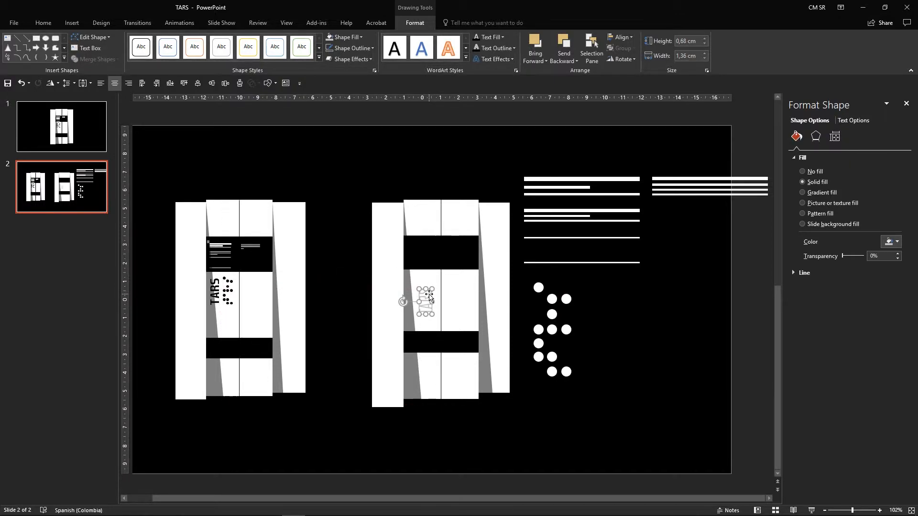
{"action": "right_click", "coordinate": [429, 296]}
{"action": "left_click", "coordinate": [429, 297]}
{"action": "right_click", "coordinate": [428, 294]}
{"action": "left_click", "coordinate": [437, 264]}
{"action": "left_click", "coordinate": [456, 264]}
{"action": "left_click", "coordinate": [459, 299]}
{"action": "left_click_drag", "start_coordinate": [430, 300], "coordinate": [416, 289]}
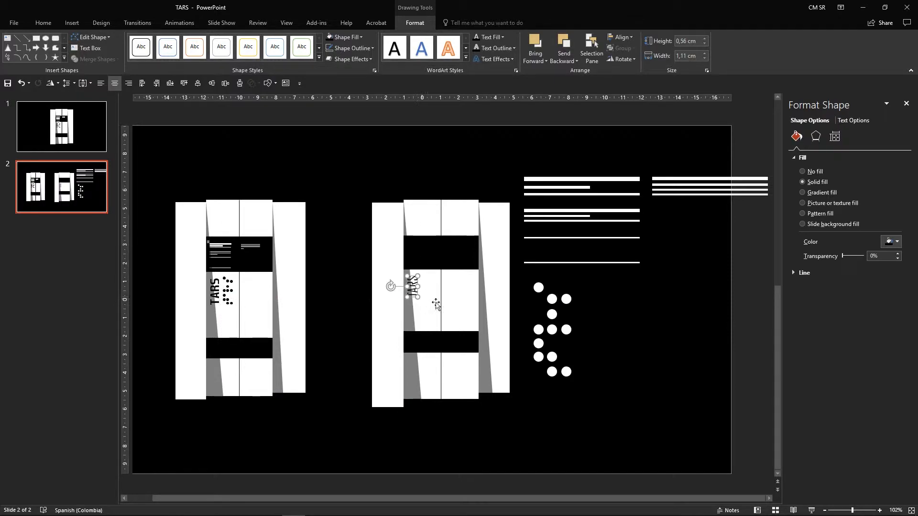
{"action": "left_click", "coordinate": [588, 301]}
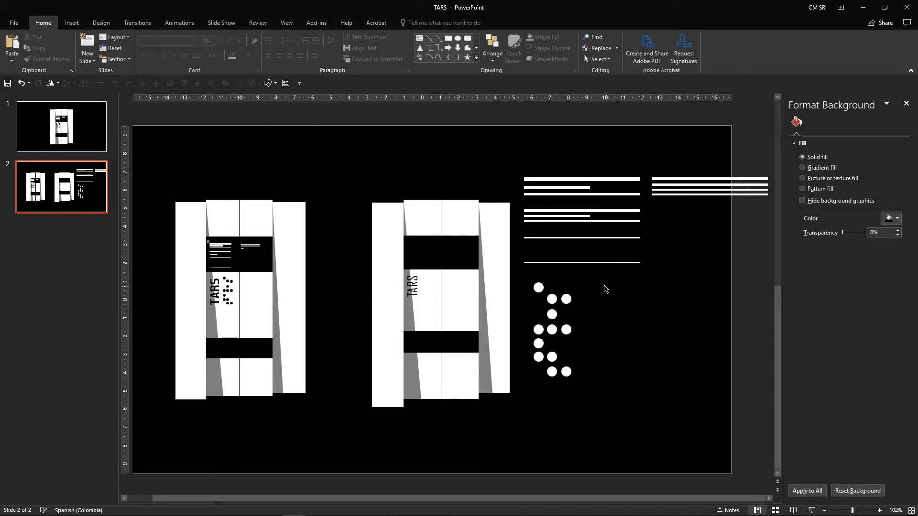
Step: Select all the white dots and group them
{"action": "left_click_drag", "start_coordinate": [591, 278], "coordinate": [518, 410]}
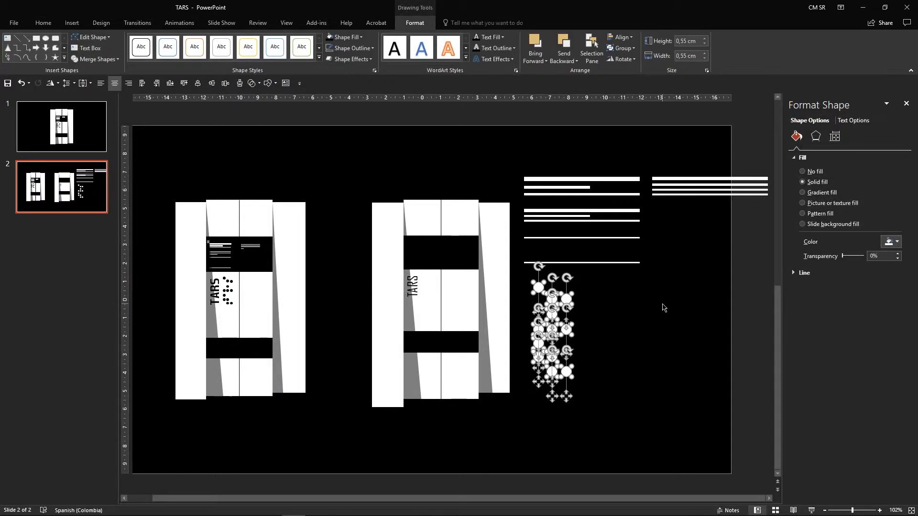
{"action": "right_click", "coordinate": [568, 305]}
{"action": "left_click", "coordinate": [651, 359]}
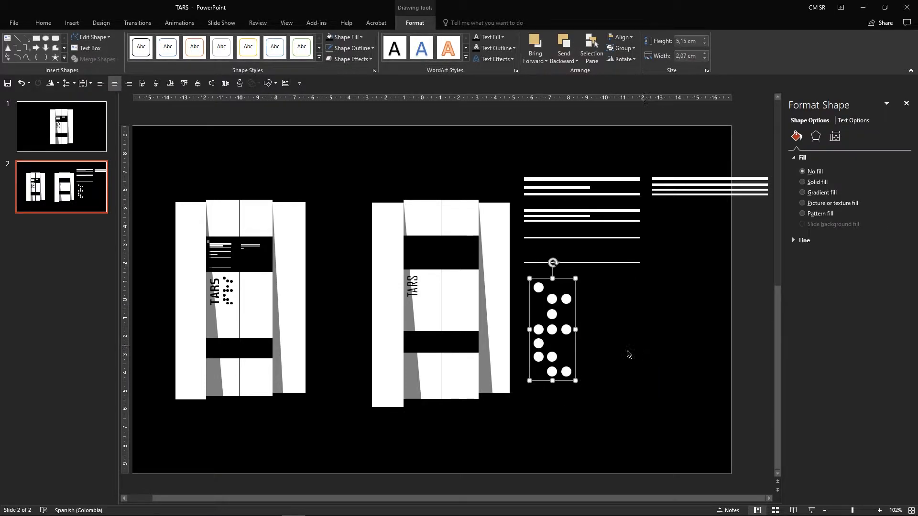
Step: Shrink the dot group onto the right robot's panel beside the TARS shape and fill it black
{"action": "left_click_drag", "start_coordinate": [576, 380], "coordinate": [428, 295]}
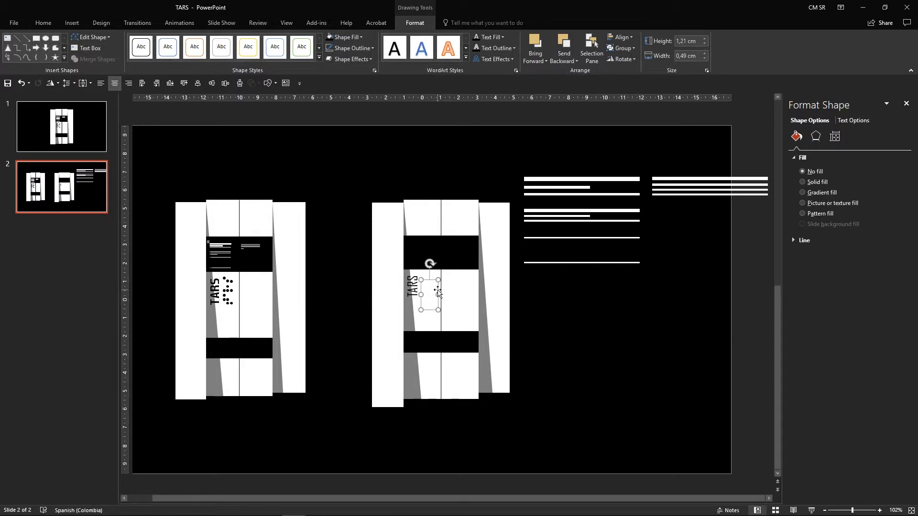
{"action": "right_click", "coordinate": [438, 293]}
{"action": "left_click", "coordinate": [468, 263]}
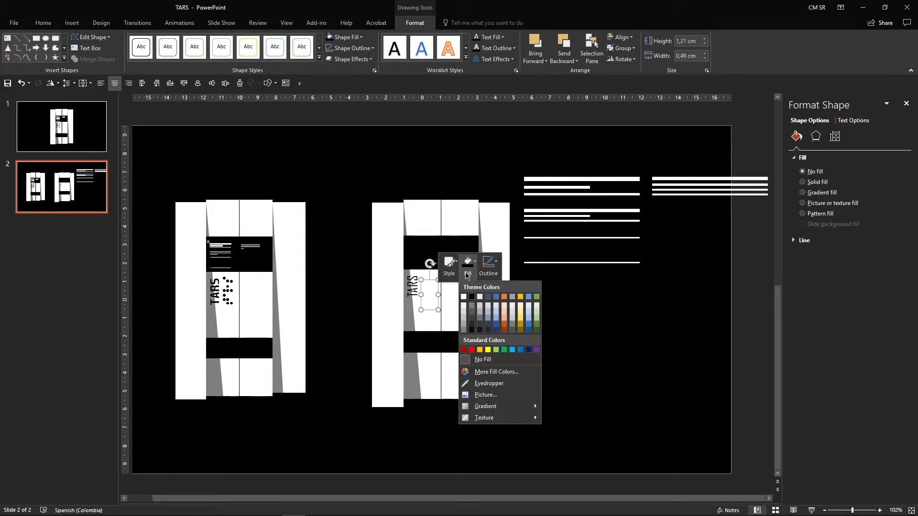
{"action": "left_click", "coordinate": [472, 297]}
{"action": "left_click_drag", "start_coordinate": [435, 306], "coordinate": [429, 290]}
{"action": "left_click", "coordinate": [618, 284]}
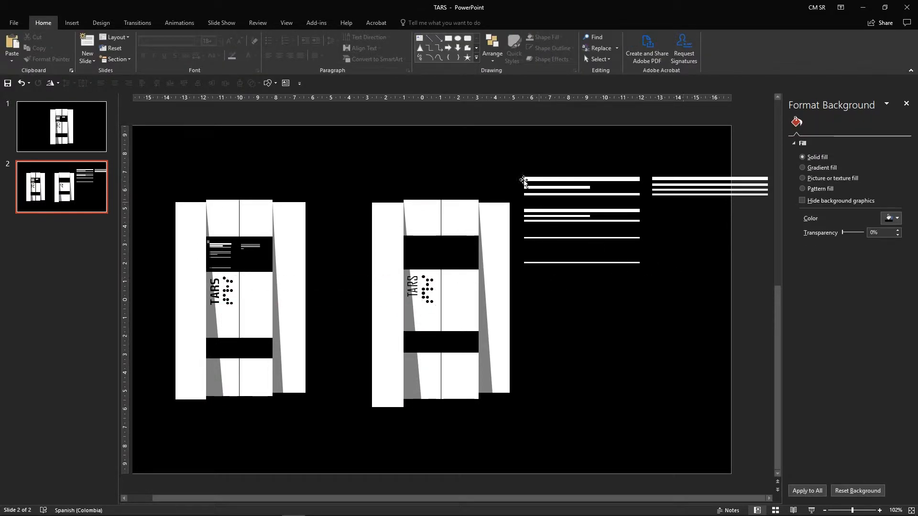
Step: Group all the line details and scale them down into the right robot's upper black band
{"action": "left_click_drag", "start_coordinate": [507, 152], "coordinate": [661, 308]}
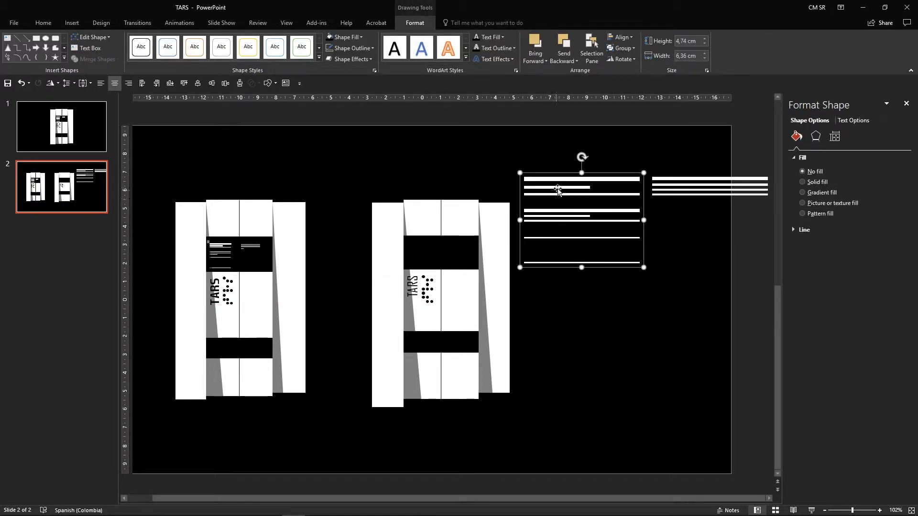
{"action": "left_click", "coordinate": [679, 179], "text": "shift"}
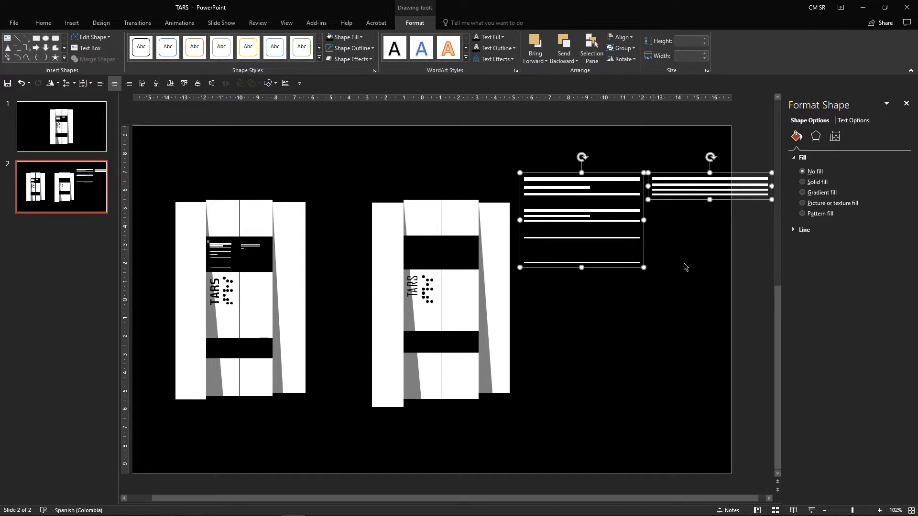
{"action": "key", "text": "ctrl+g"}
{"action": "left_click_drag", "start_coordinate": [771, 268], "coordinate": [472, 248]}
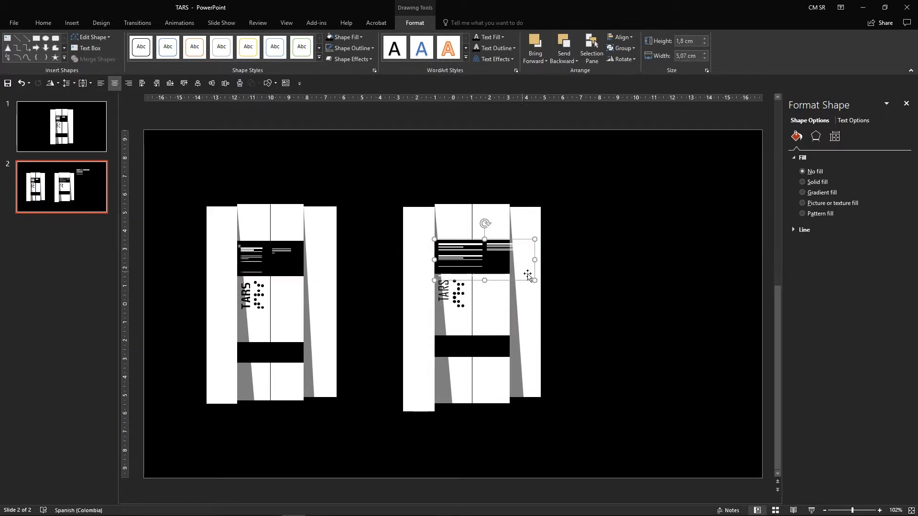
{"action": "left_click_drag", "start_coordinate": [536, 280], "coordinate": [498, 265]}
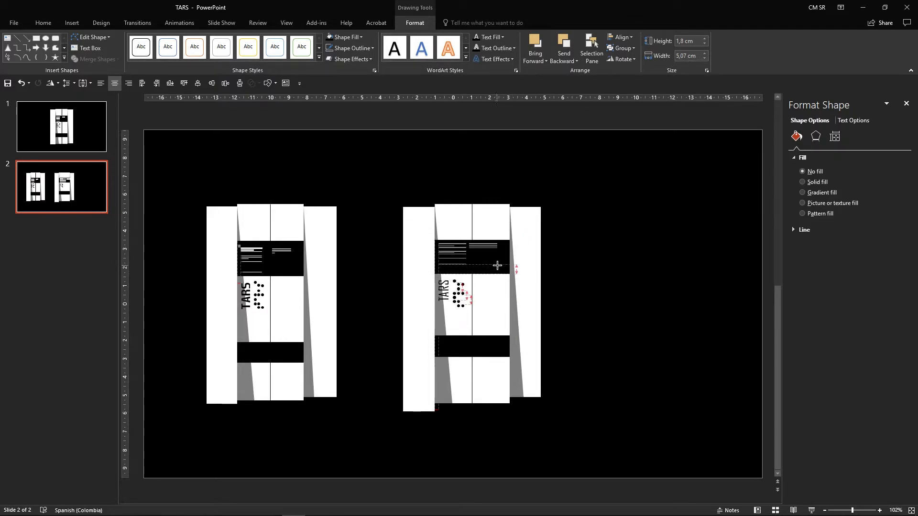
{"action": "left_click", "coordinate": [579, 262]}
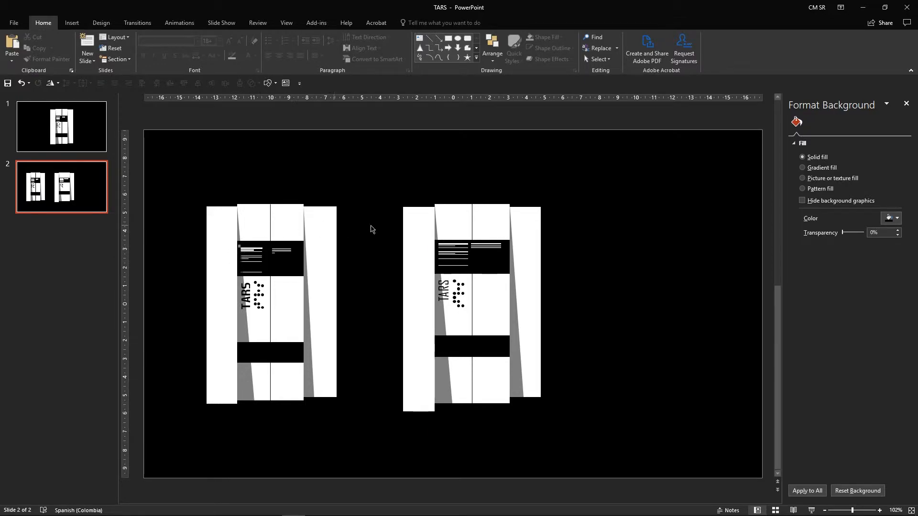
Step: Draw a small square about 0.31 cm wide above the right robot
{"action": "left_click", "coordinate": [72, 23]}
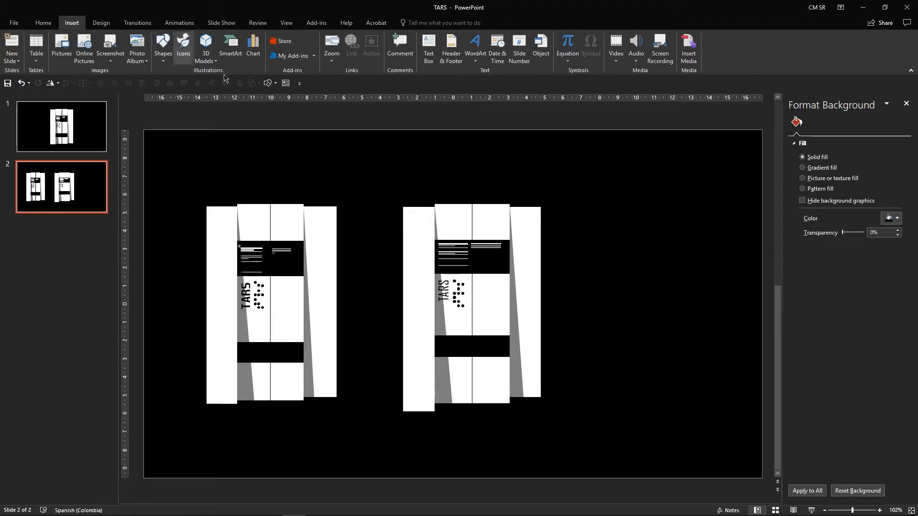
{"action": "left_click", "coordinate": [162, 50]}
{"action": "left_click", "coordinate": [188, 81]}
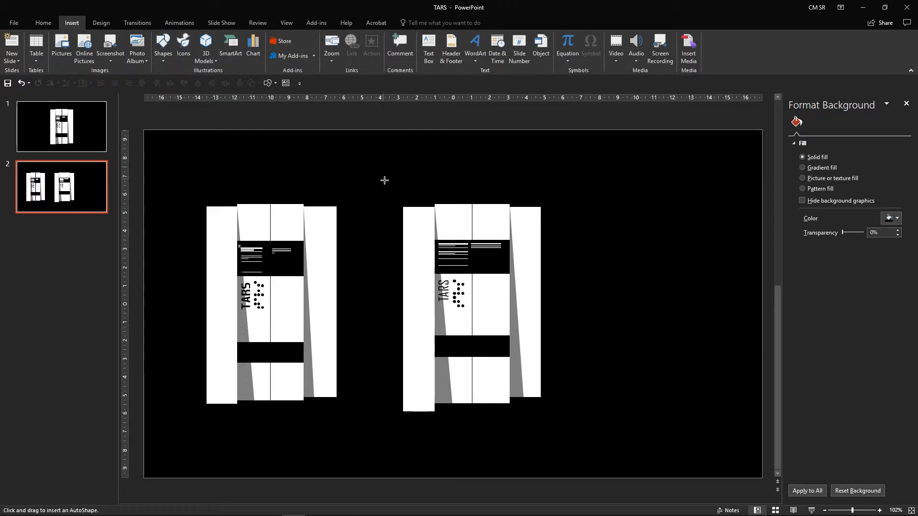
{"action": "left_click_drag", "start_coordinate": [385, 189], "coordinate": [430, 184]}
{"action": "left_click", "coordinate": [405, 186]}
{"action": "left_click", "coordinate": [381, 186]}
{"action": "right_click", "coordinate": [430, 184]}
{"action": "left_click", "coordinate": [482, 165]}
{"action": "left_click", "coordinate": [502, 253]}
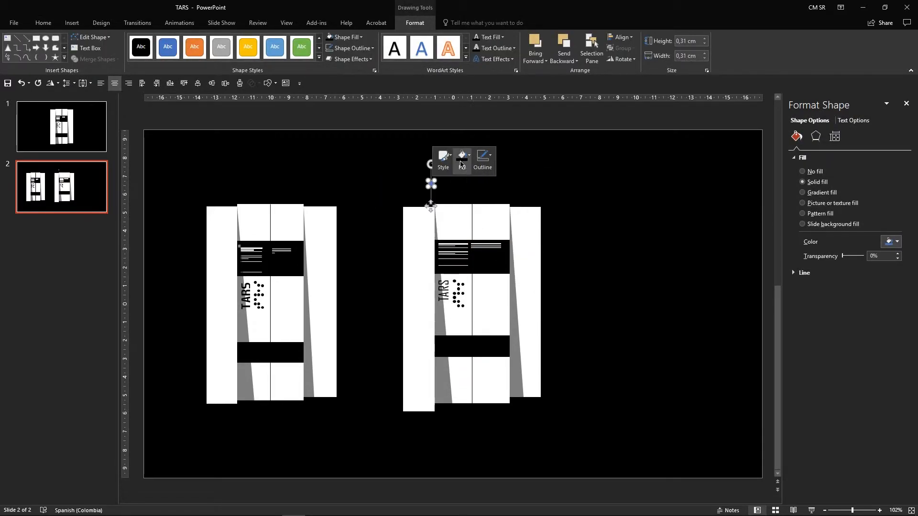
Step: Fill the square light gray and place it in the top-left corner of the upper black band
{"action": "left_click", "coordinate": [462, 162]}
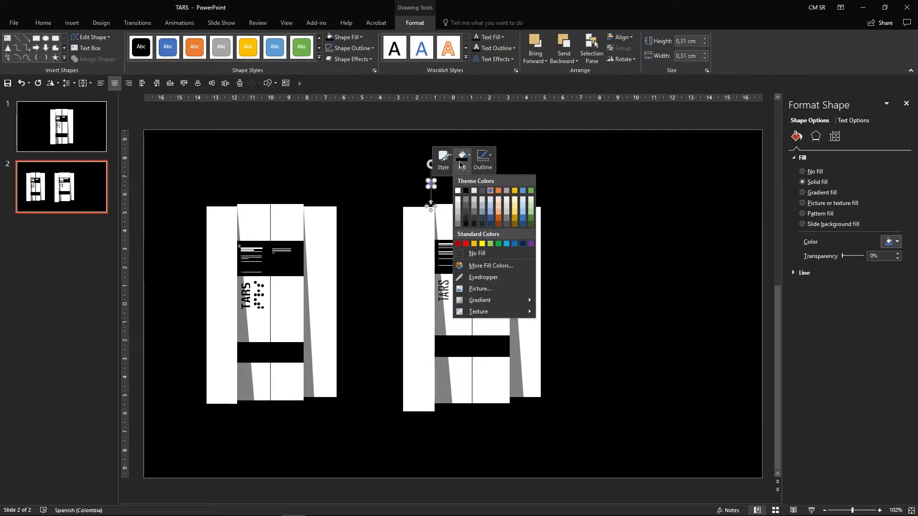
{"action": "left_click", "coordinate": [458, 212]}
{"action": "left_click", "coordinate": [446, 197]}
{"action": "left_click", "coordinate": [432, 185]}
{"action": "left_click_drag", "start_coordinate": [431, 184], "coordinate": [441, 246]}
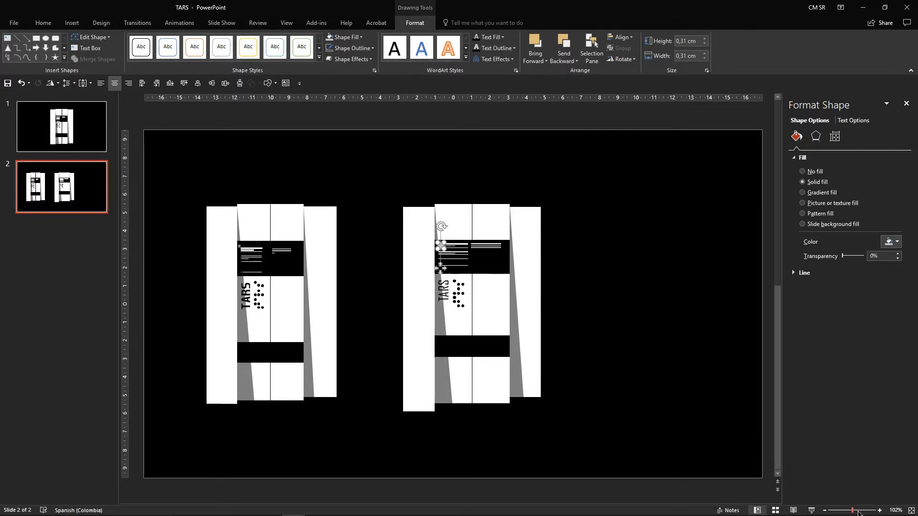
{"action": "left_click", "coordinate": [859, 511]}
{"action": "left_click_drag", "start_coordinate": [861, 512], "coordinate": [865, 511]}
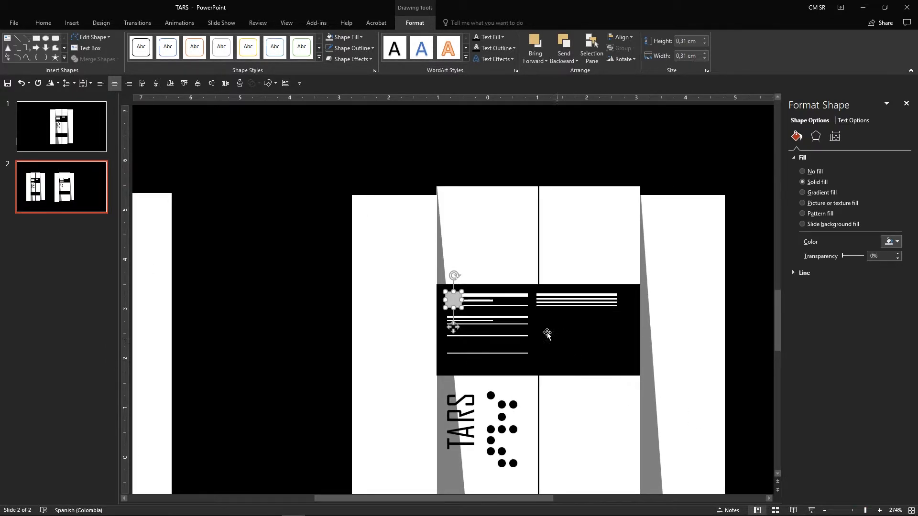
{"action": "left_click_drag", "start_coordinate": [453, 300], "coordinate": [443, 299]}
{"action": "left_click", "coordinate": [467, 174]}
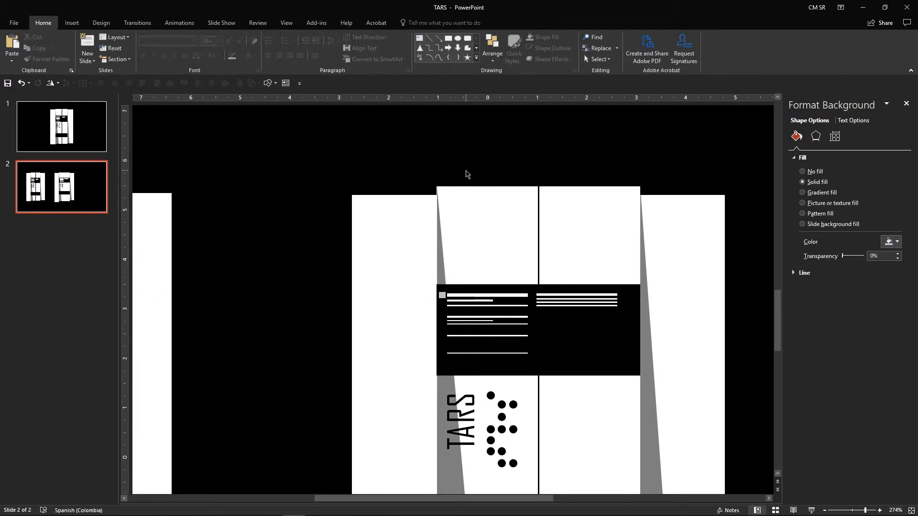
{"action": "left_click", "coordinate": [443, 295]}
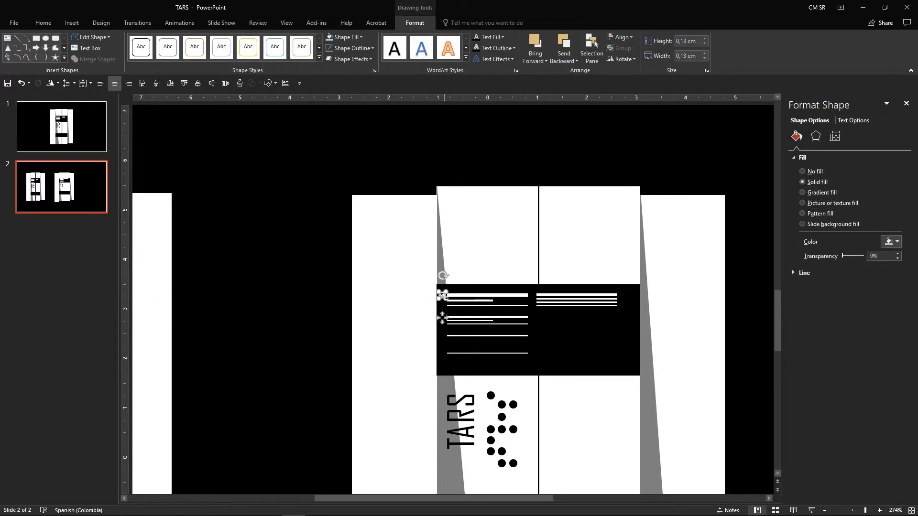
{"action": "left_click_drag", "start_coordinate": [443, 316], "coordinate": [444, 314]}
{"action": "left_click", "coordinate": [497, 142]}
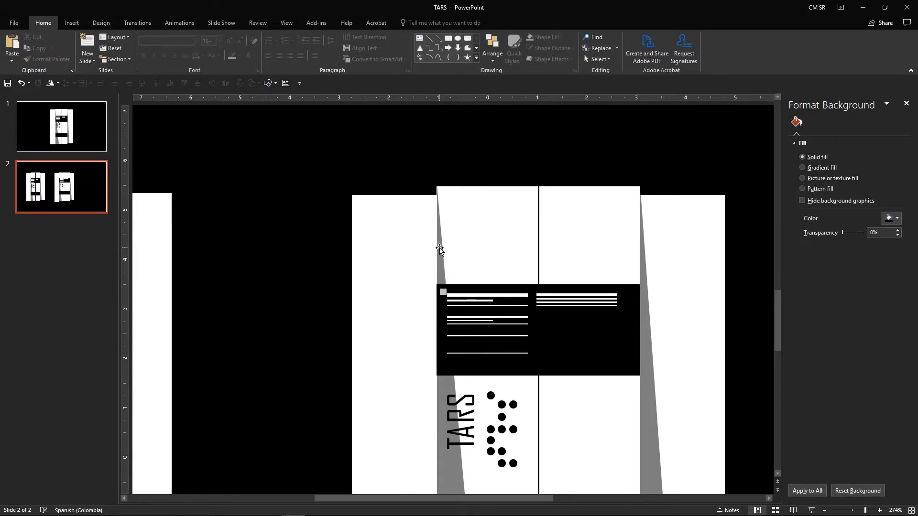
Step: Bring the right robot's left gray shadow triangle to the front
{"action": "left_click", "coordinate": [440, 249]}
{"action": "left_click", "coordinate": [441, 255]}
{"action": "right_click", "coordinate": [441, 253]}
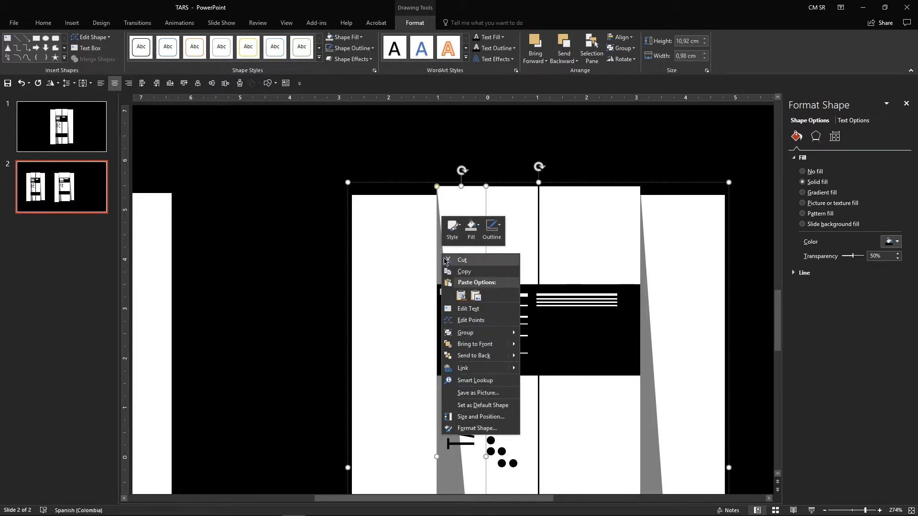
{"action": "left_click", "coordinate": [485, 344]}
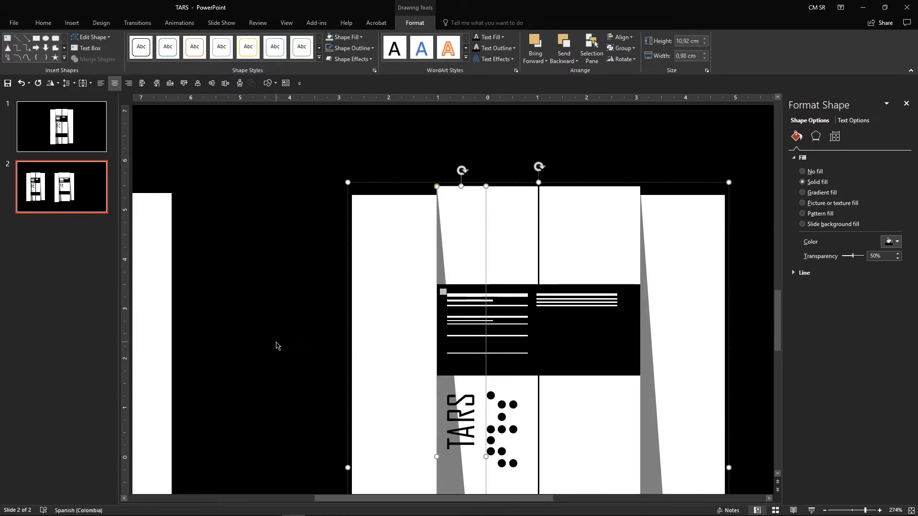
{"action": "left_click", "coordinate": [294, 374]}
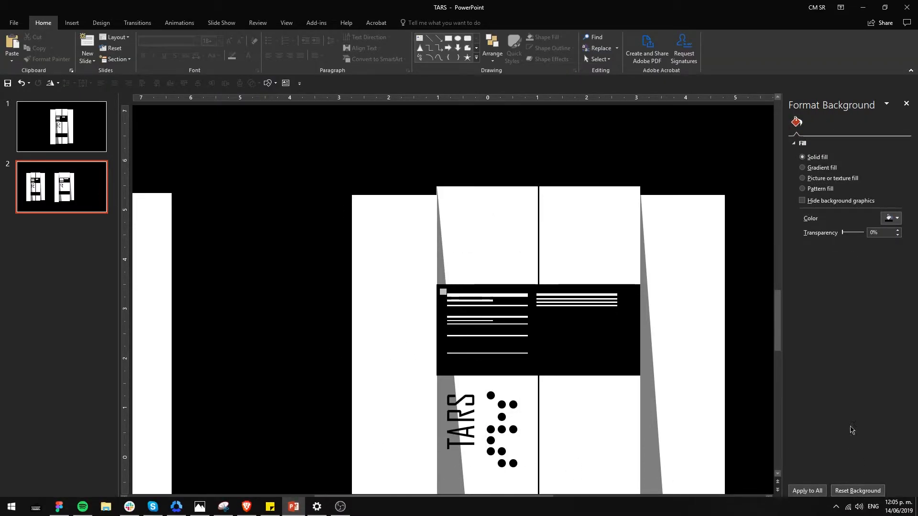
Step: Delete the left reference robot from the slide
{"action": "left_click_drag", "start_coordinate": [864, 512], "coordinate": [851, 511]}
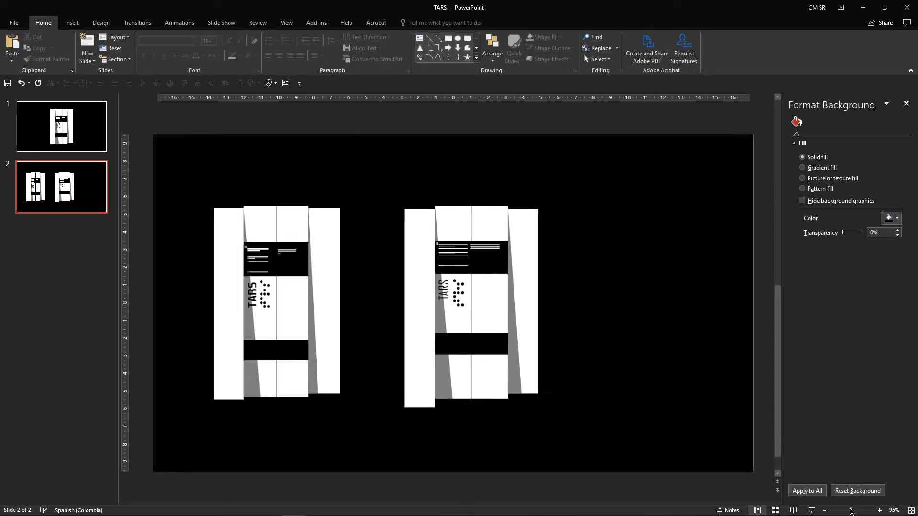
{"action": "left_click", "coordinate": [297, 301]}
{"action": "key", "text": "Delete"}
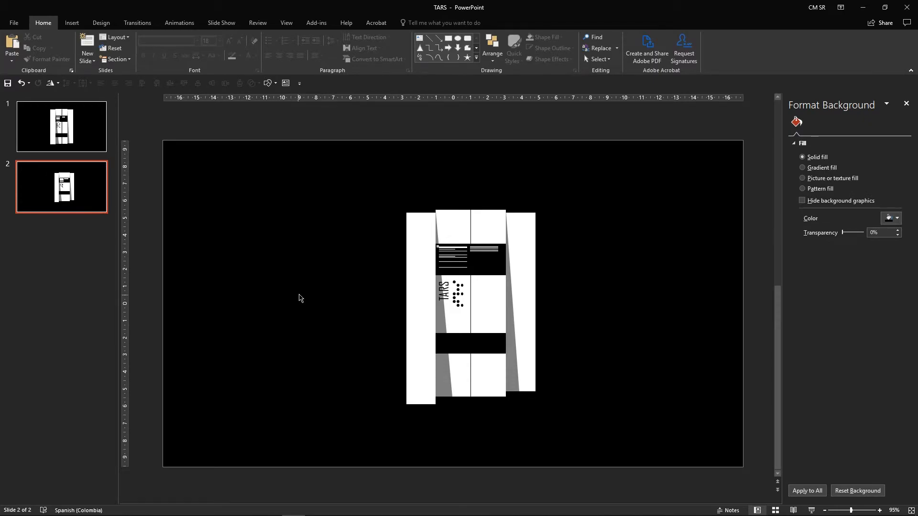
Step: Try to align the selected robot parts to center and middle, and undo it
{"action": "left_click_drag", "start_coordinate": [318, 192], "coordinate": [633, 420]}
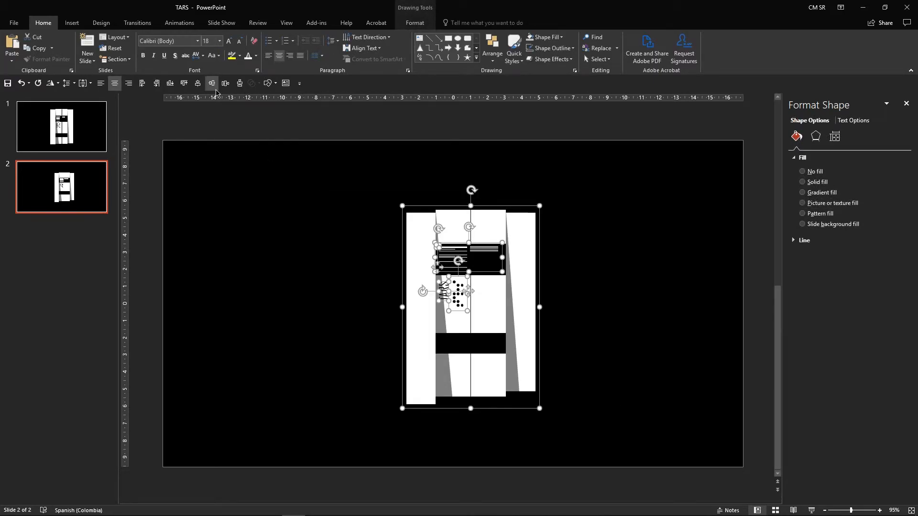
{"action": "left_click", "coordinate": [415, 23]}
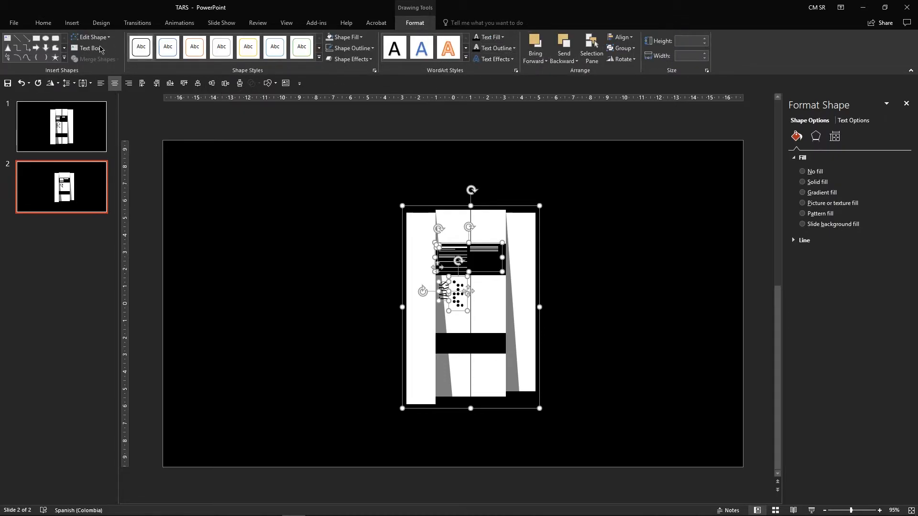
{"action": "left_click", "coordinate": [43, 23]}
{"action": "left_click", "coordinate": [497, 48]}
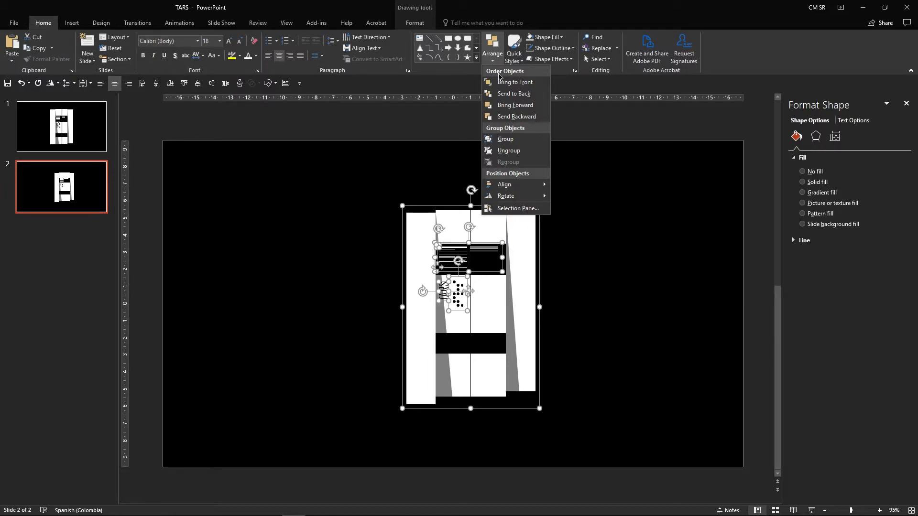
{"action": "mouse_move", "coordinate": [533, 189]}
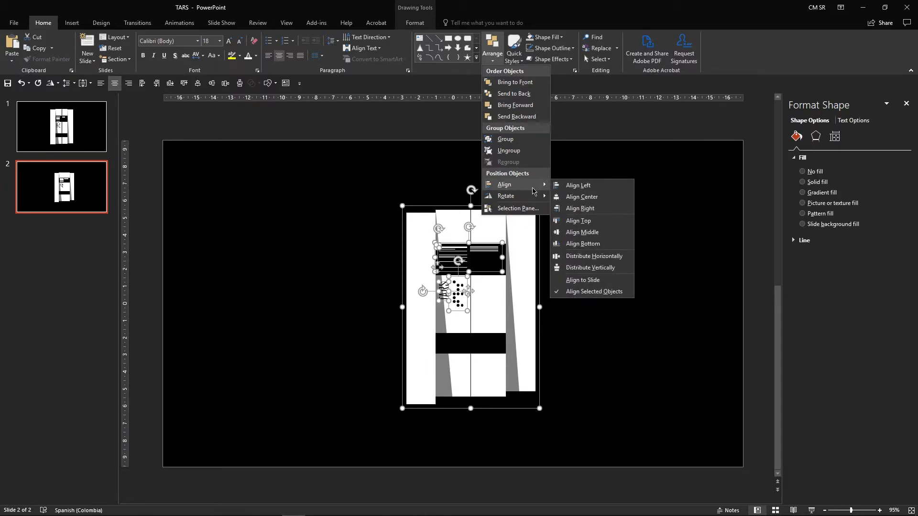
{"action": "left_click", "coordinate": [580, 197]}
{"action": "left_click", "coordinate": [493, 47]}
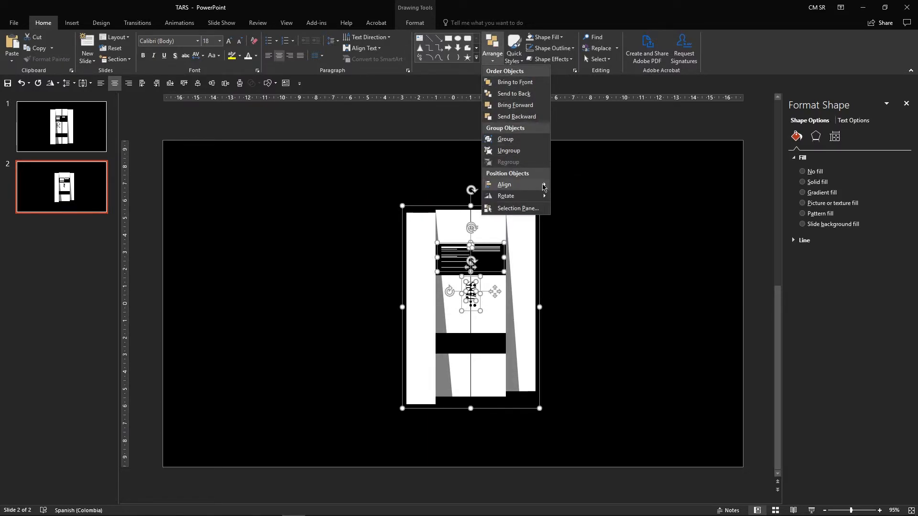
{"action": "mouse_move", "coordinate": [530, 185]}
{"action": "left_click", "coordinate": [610, 233]}
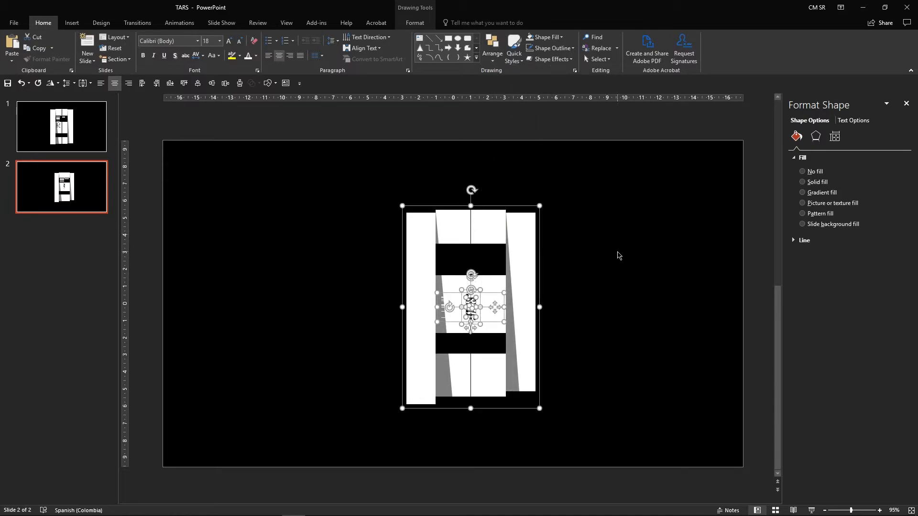
{"action": "key", "text": "ctrl+z"}
{"action": "left_click", "coordinate": [617, 255]}
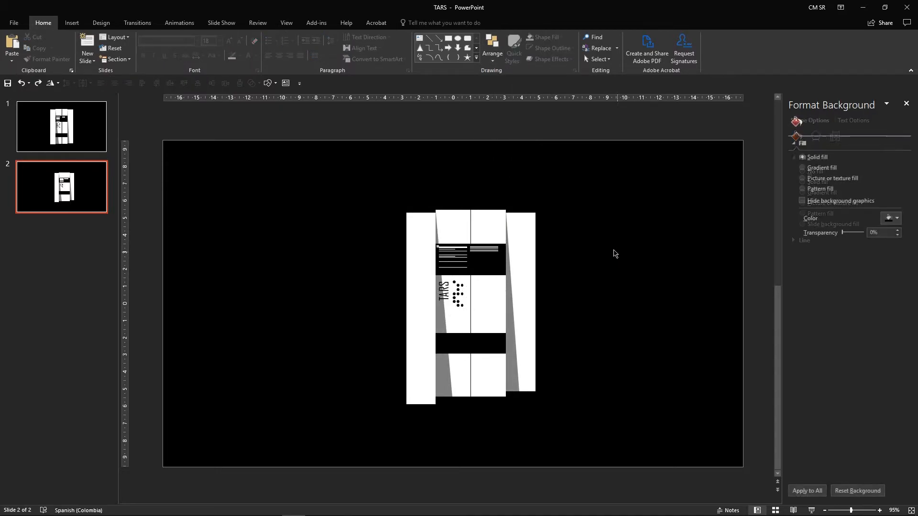
Step: Group all the robot parts and center the group horizontally and vertically on the slide
{"action": "left_click_drag", "start_coordinate": [597, 173], "coordinate": [338, 444]}
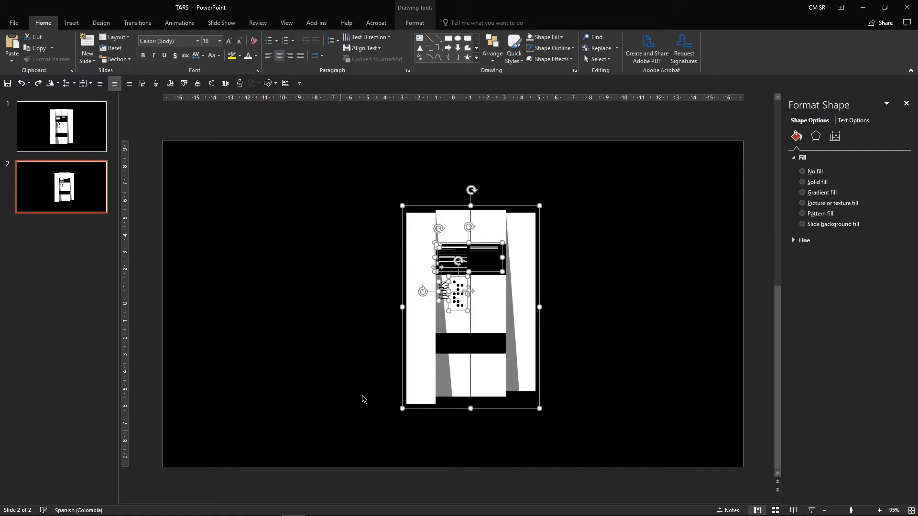
{"action": "right_click", "coordinate": [435, 321]}
{"action": "left_click", "coordinate": [531, 375]}
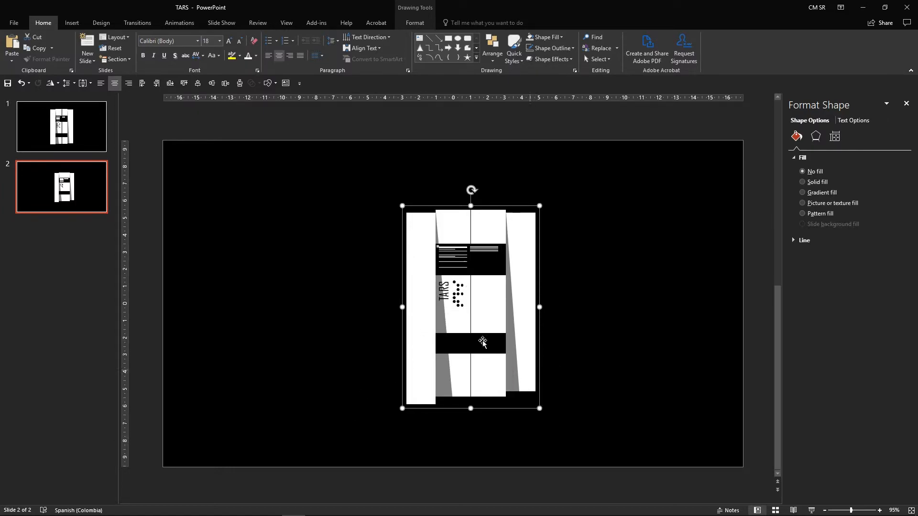
{"action": "left_click", "coordinate": [488, 60]}
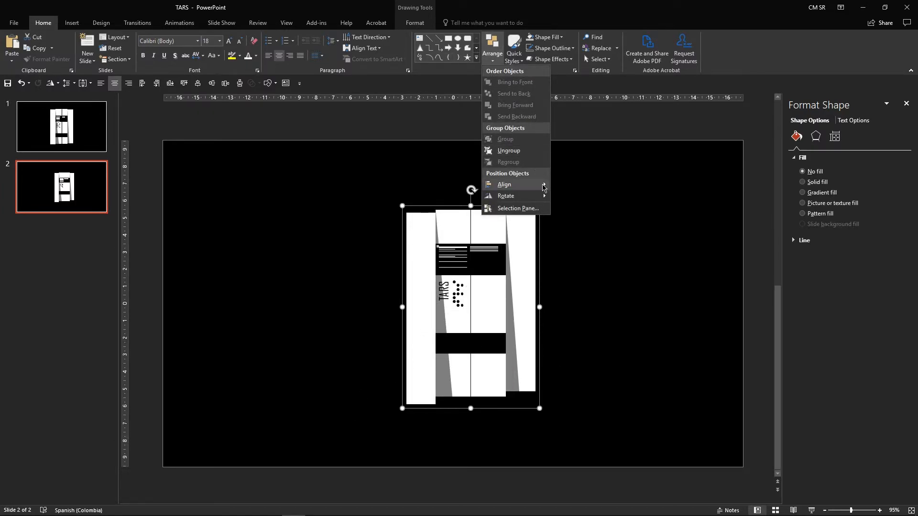
{"action": "mouse_move", "coordinate": [540, 185]}
{"action": "left_click", "coordinate": [579, 197]}
{"action": "left_click", "coordinate": [492, 52]}
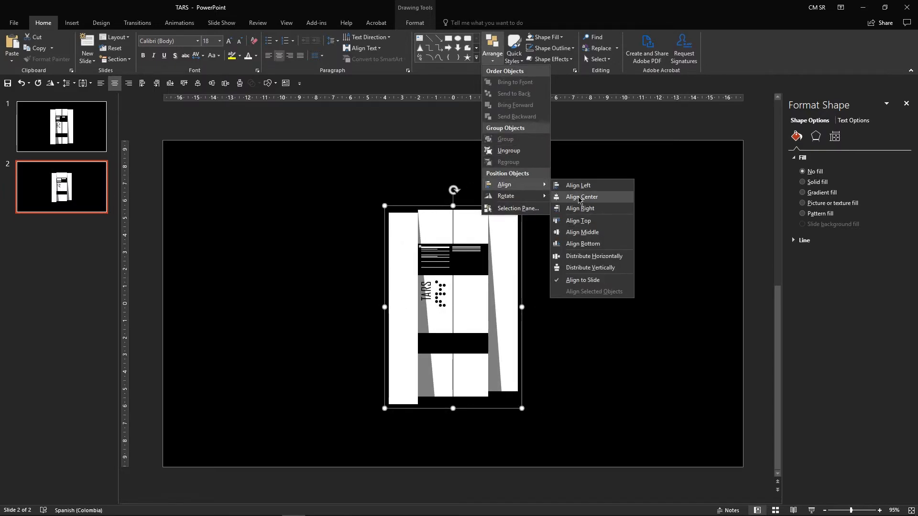
{"action": "left_click", "coordinate": [592, 233]}
{"action": "left_click", "coordinate": [598, 258]}
Step: Enlarge the robot group slightly and preview the slide as a slide show
{"action": "left_click", "coordinate": [465, 244]}
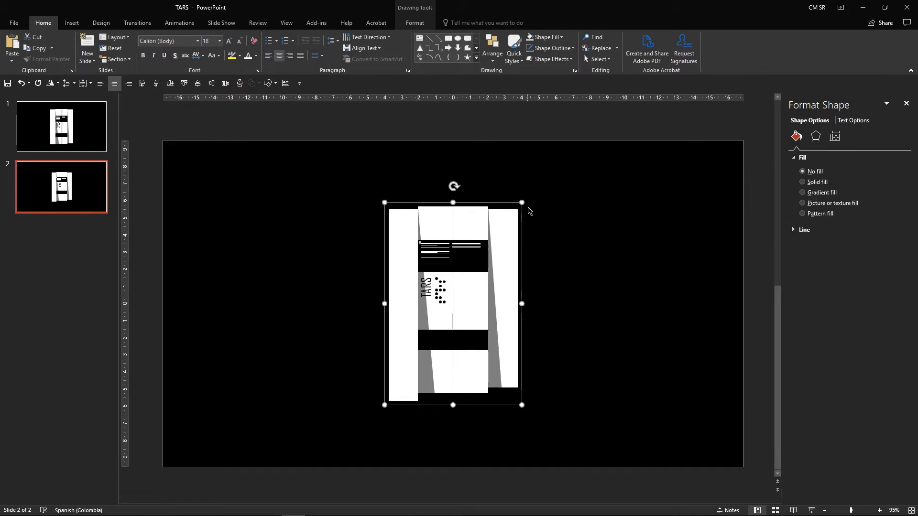
{"action": "left_click_drag", "start_coordinate": [523, 203], "coordinate": [537, 181]}
{"action": "left_click", "coordinate": [568, 221]}
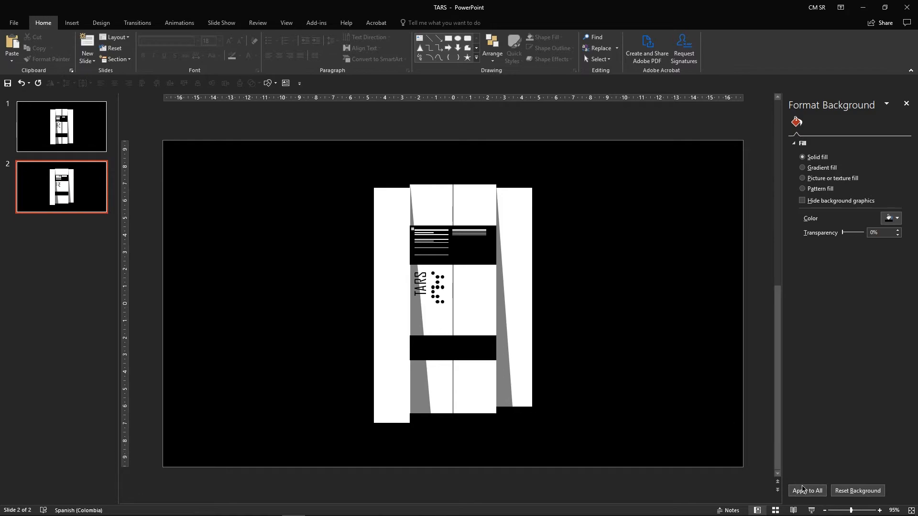
{"action": "left_click", "coordinate": [812, 511]}
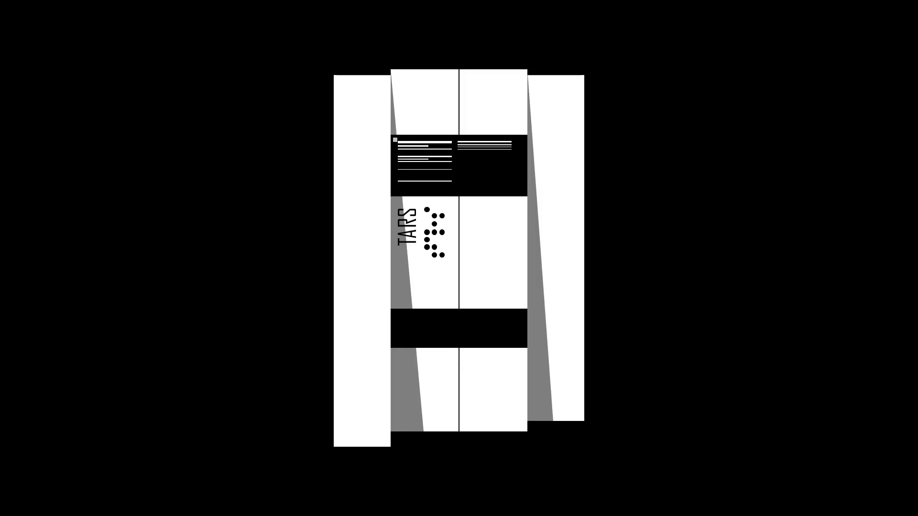